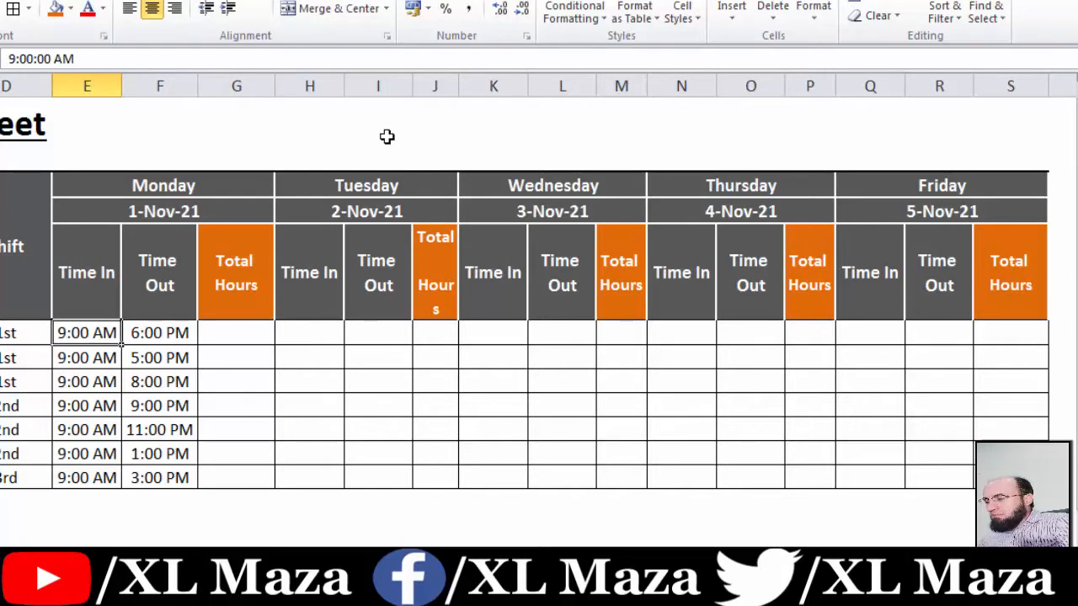
# Copy Monday's Time In and Time Out entries for all seven rows into Tuesday's Time In and Time Out columns.
pyautogui.hotkey('shift', 'Right')
pyautogui.hotkey('shift', 'Down')
pyautogui.hotkey('shift', 'Down')
pyautogui.hotkey('shift', 'Down')
pyautogui.hotkey('shift', 'Down')
pyautogui.hotkey('shift', 'Down')
pyautogui.hotkey('shift', 'Down')
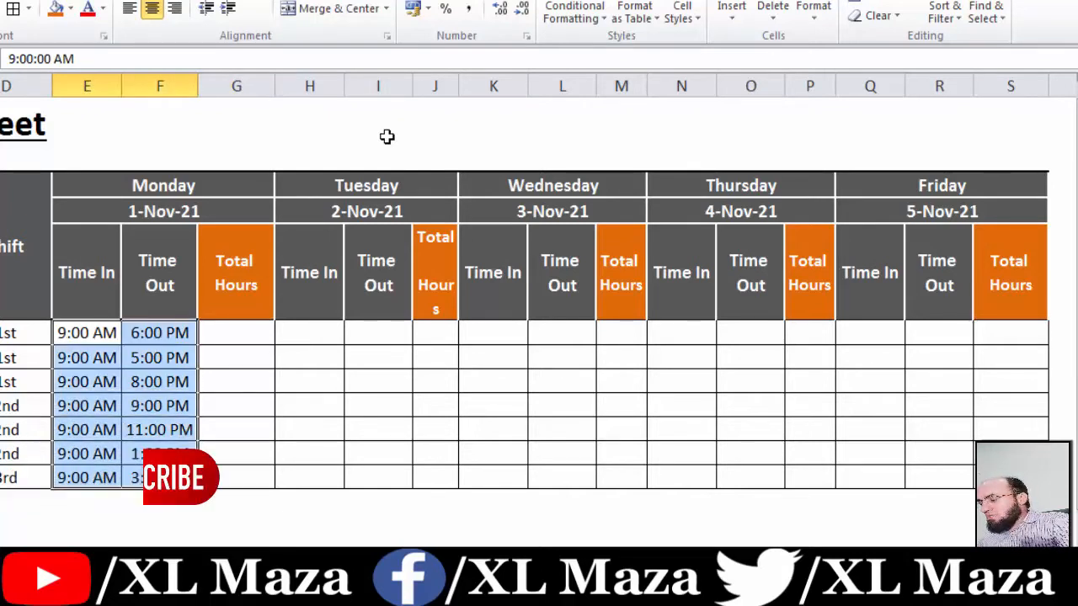
pyautogui.hotkey('ctrl', 'c')
pyautogui.press('Right')
pyautogui.press('Right')
pyautogui.press('Right')
pyautogui.hotkey('ctrl', 'v')
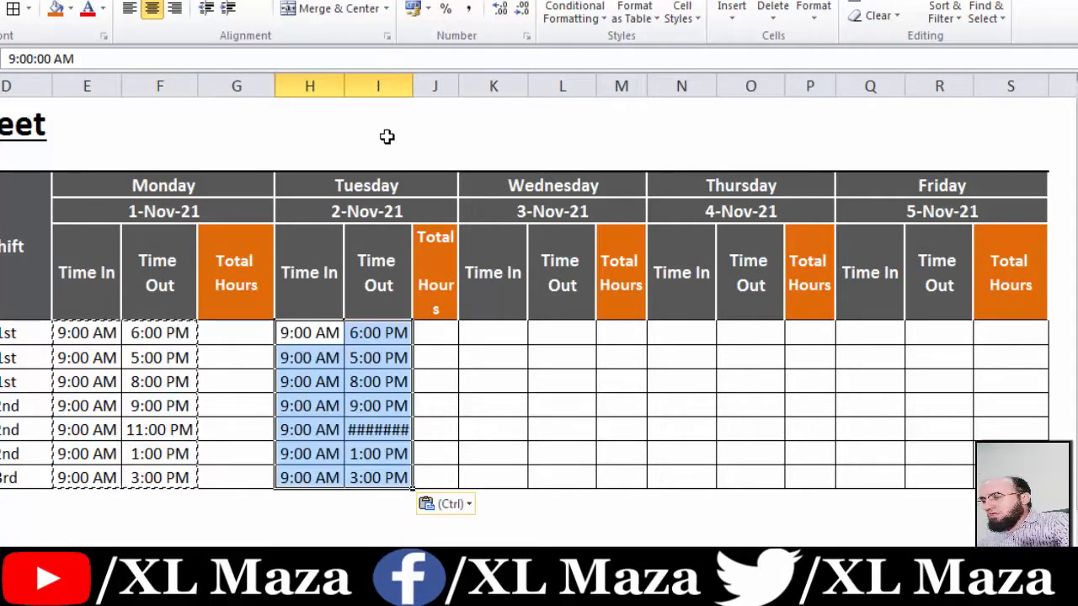
# Paste the copied Monday times into the Time In and Time Out columns of Wednesday, Thursday and Friday.
pyautogui.press('Right')
pyautogui.press('Right')
pyautogui.press('Right')
pyautogui.hotkey('ctrl', 'v')
pyautogui.press('Right')
pyautogui.press('Right')
pyautogui.press('Right')
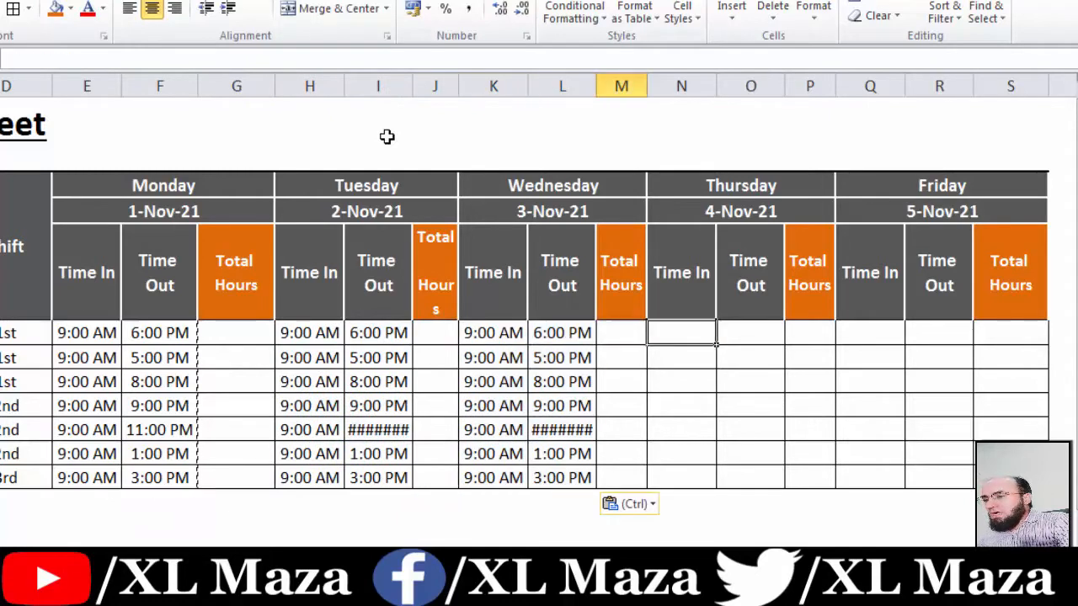
pyautogui.hotkey('ctrl', 'v')
pyautogui.press('Right')
pyautogui.press('Right')
pyautogui.press('Right')
pyautogui.hotkey('ctrl', 'v')
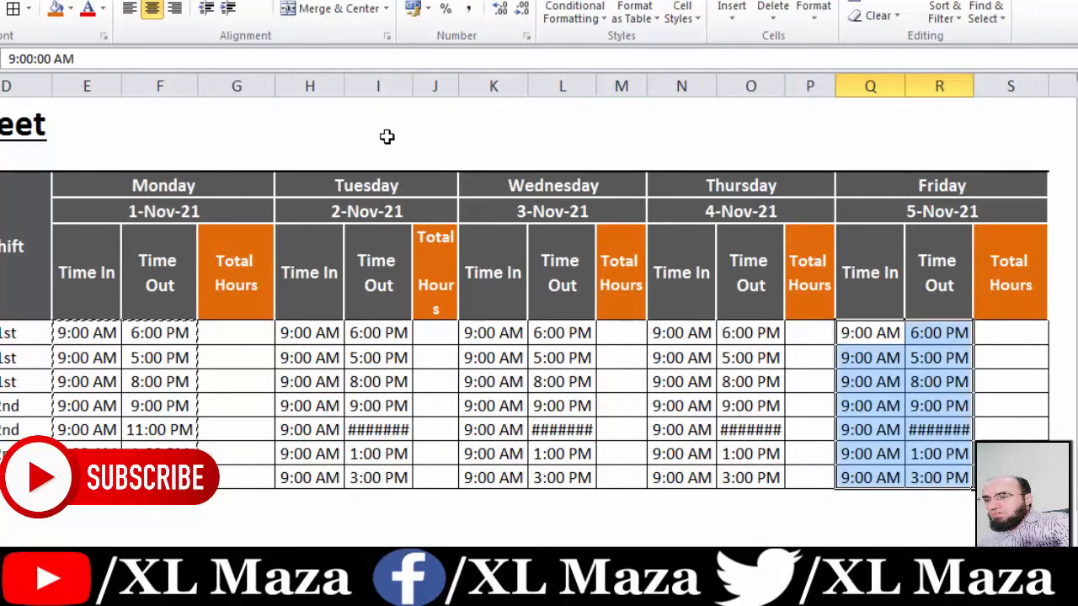
# Widen the Time Out columns of Tuesday, Wednesday, Thursday and Friday so that 11:00 PM fits, and end copy mode.
pyautogui.click(386, 136)
pyautogui.press('Left')
pyautogui.press('Left')
pyautogui.press('Left')
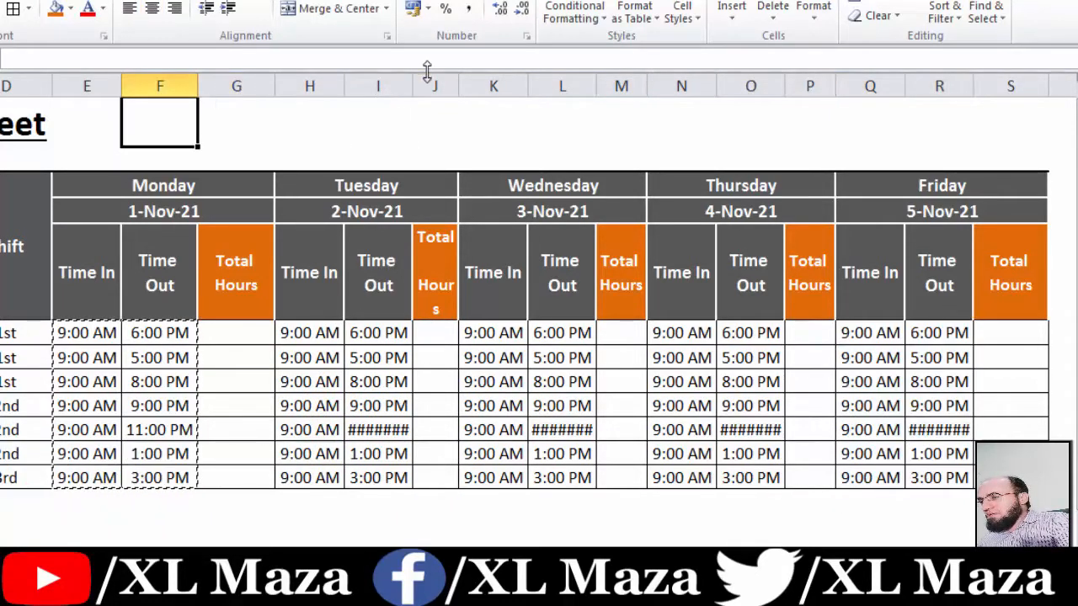
pyautogui.moveTo(412, 83); pyautogui.dragTo(421, 82)
pyautogui.moveTo(602, 83); pyautogui.dragTo(611, 82)
pyautogui.moveTo(799, 82); pyautogui.dragTo(807, 82)
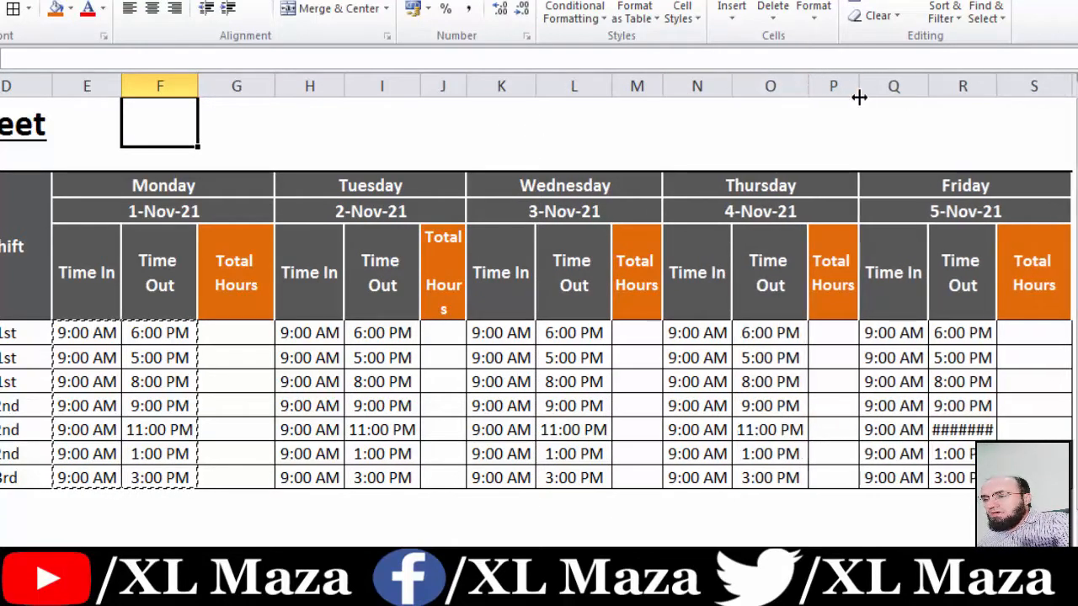
pyautogui.moveTo(996, 83); pyautogui.dragTo(1004, 82)
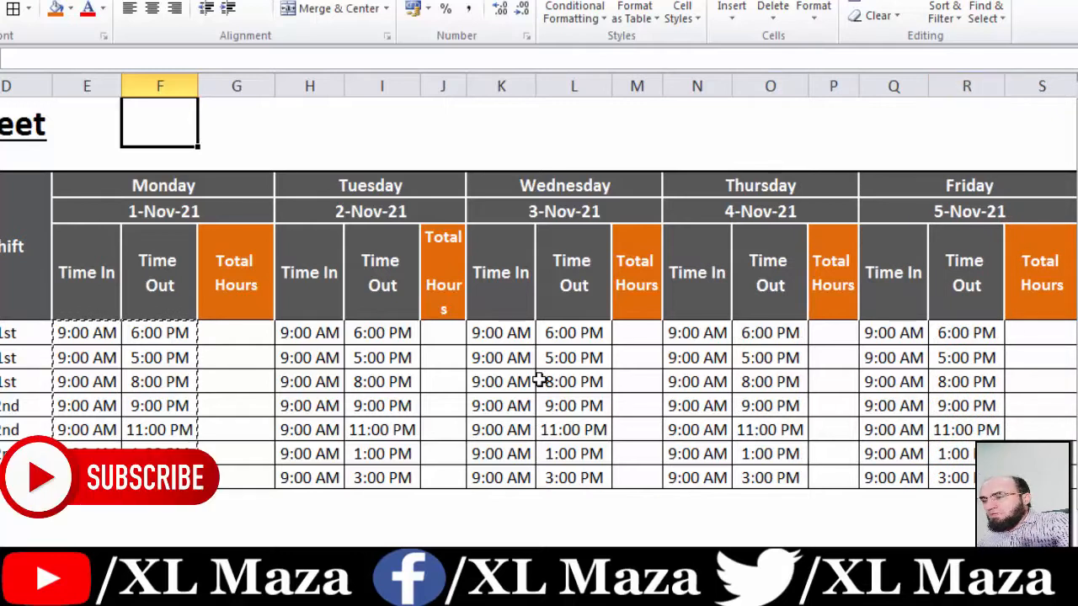
pyautogui.click(251, 343)
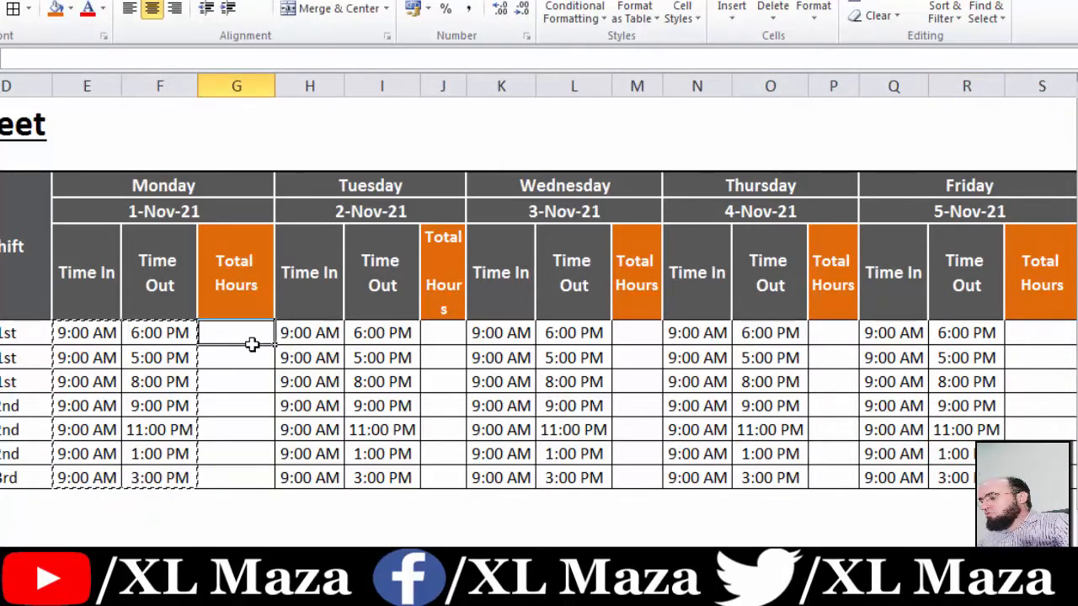
pyautogui.press('Escape')
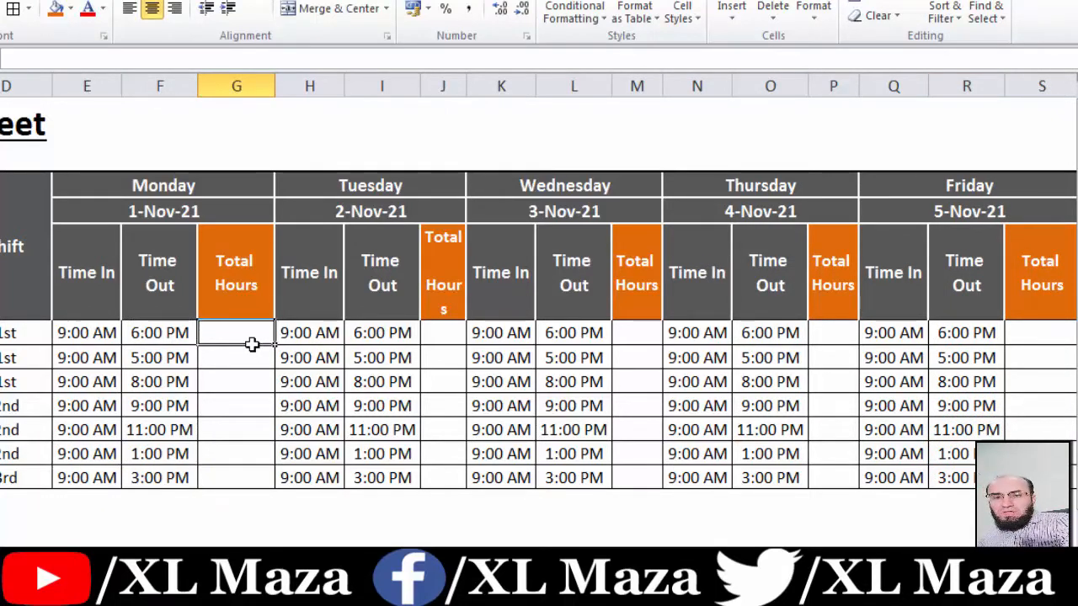
# Review Monday's date and the first employee's name, shift, Time In and Time Out entries.
pyautogui.press('Up')
pyautogui.press('Up')
pyautogui.press('Left')
pyautogui.press('Right')
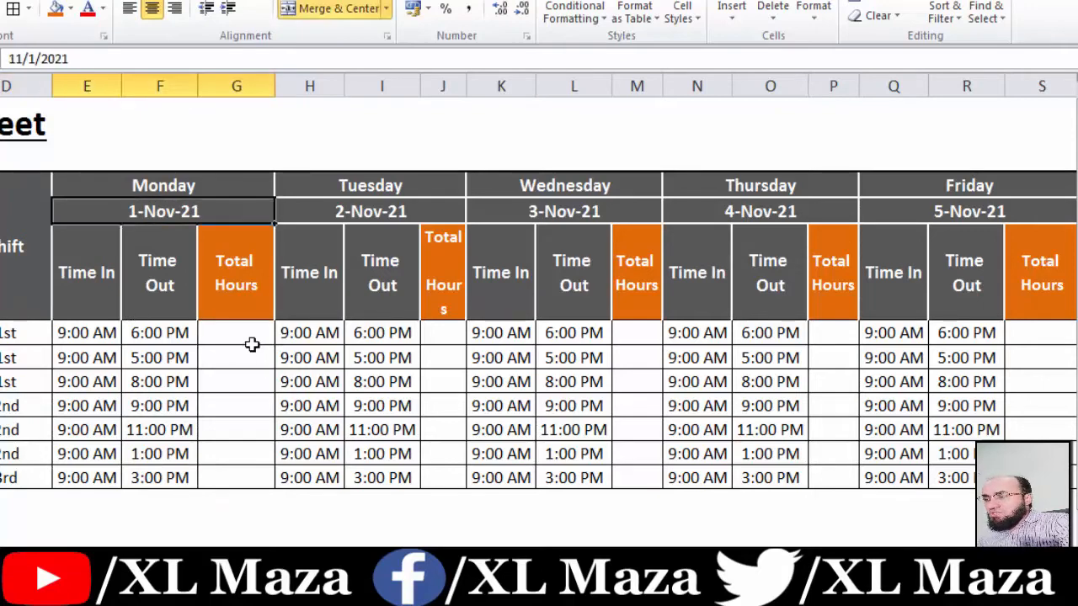
pyautogui.press('Down')
pyautogui.press('Down')
pyautogui.press('Down')
pyautogui.press('Left')
pyautogui.press('Up')
pyautogui.press('Left')
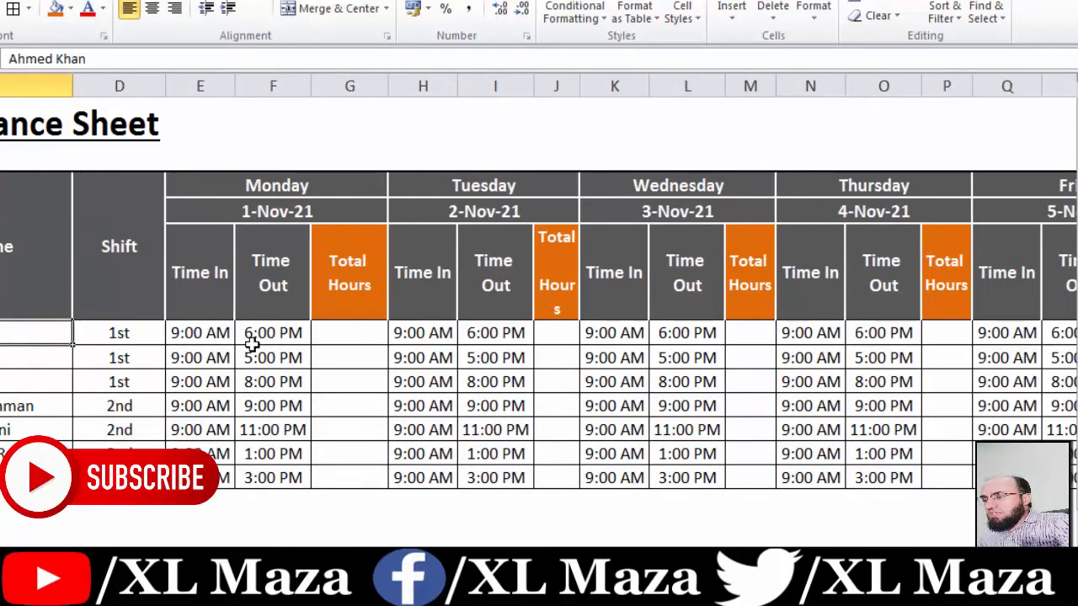
pyautogui.press('Right')
pyautogui.press('Right')
pyautogui.press('Right')
pyautogui.press('Right')
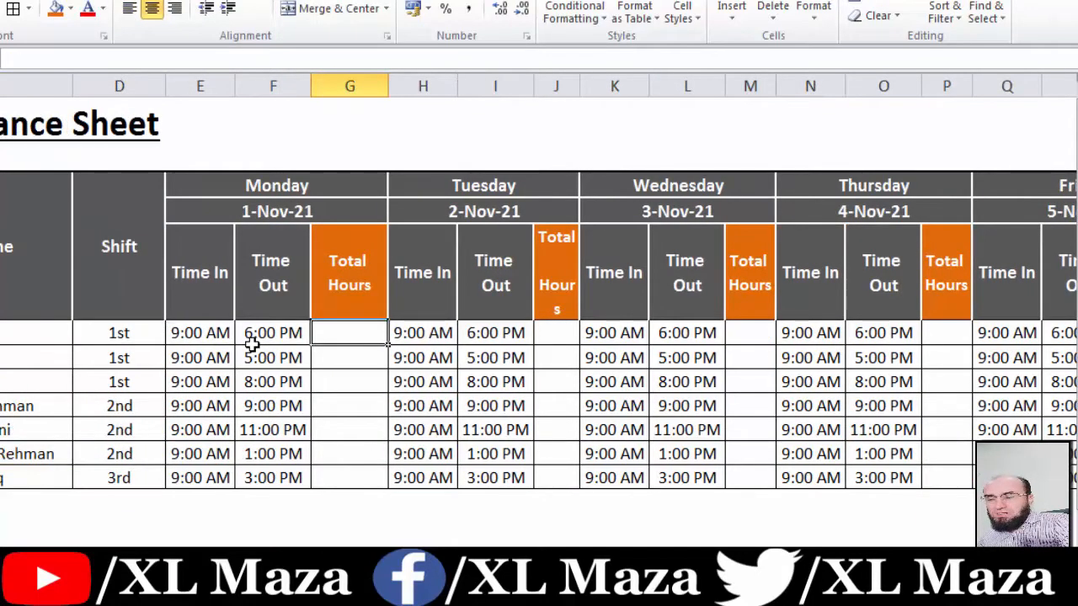
# Enter the formula =F6-E6 in Monday's first Total Hours cell, G6, to subtract Time In from Time Out.
pyautogui.write('=')
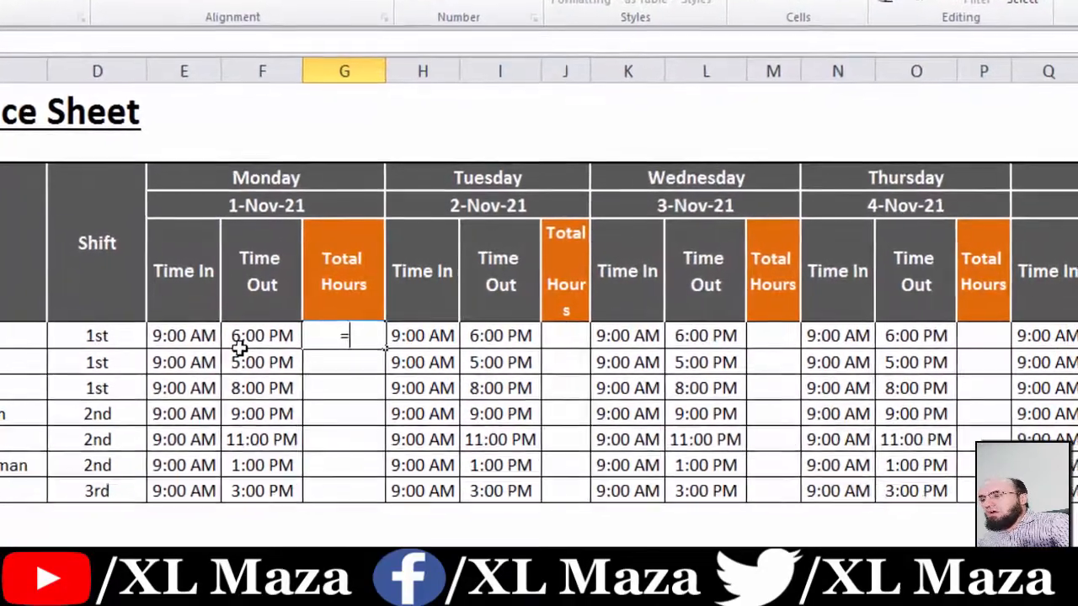
pyautogui.click(251, 338)
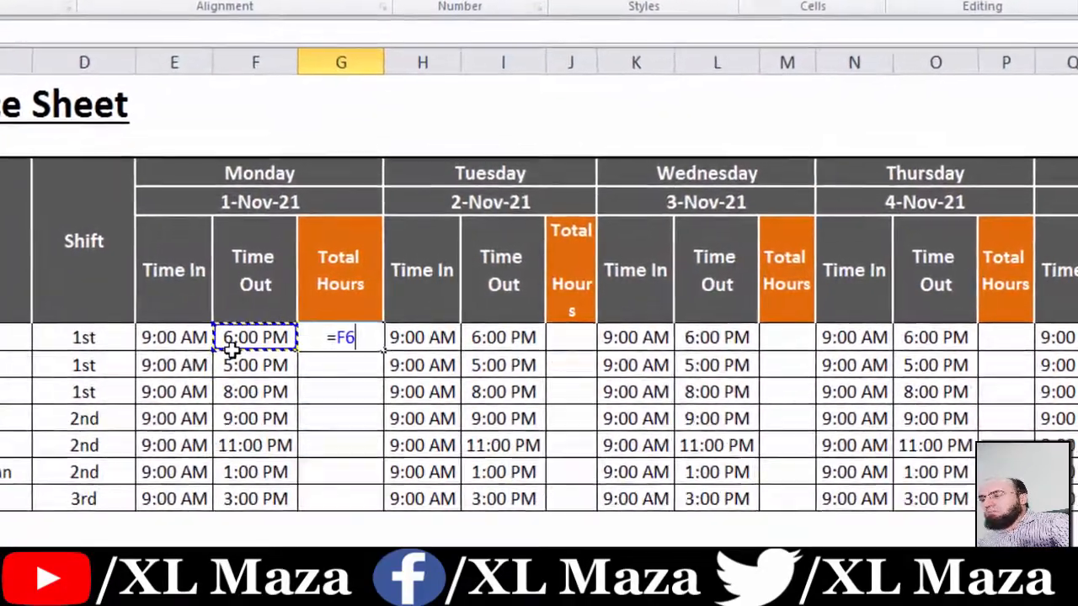
pyautogui.write('-')
pyautogui.press('Left')
pyautogui.press('Left')
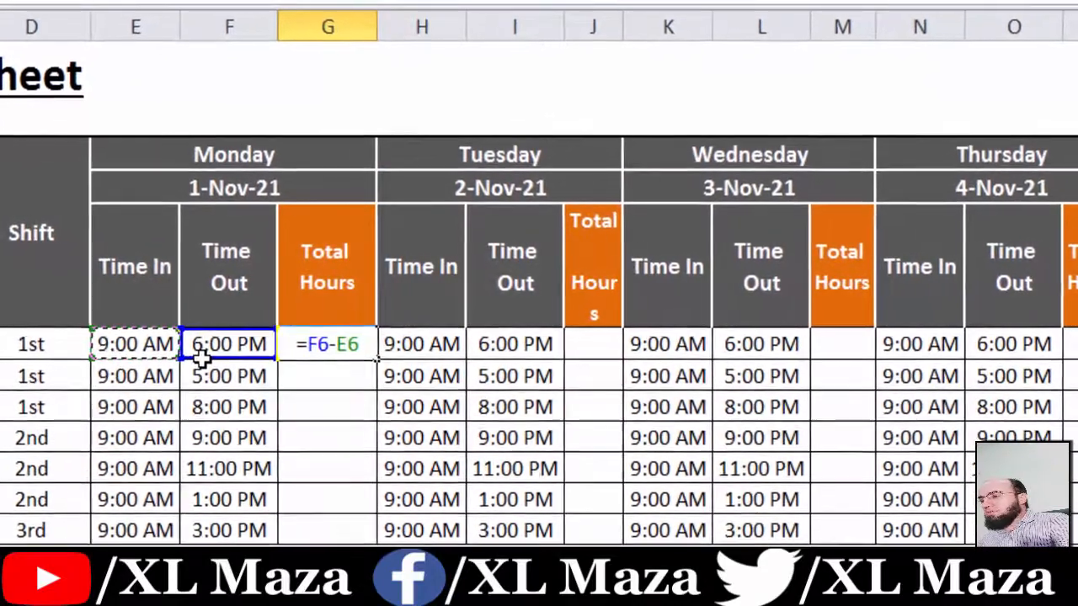
pyautogui.press('Return')
pyautogui.press('Up')
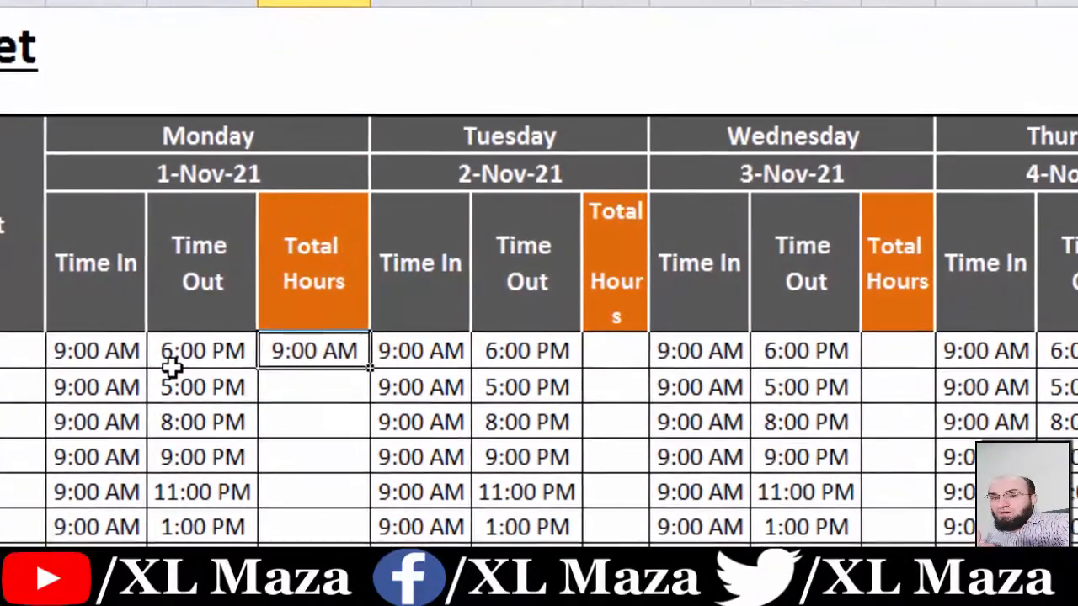
# Change the number format of Monday's first Total Hours cell, G6, to General.
pyautogui.press('Left')
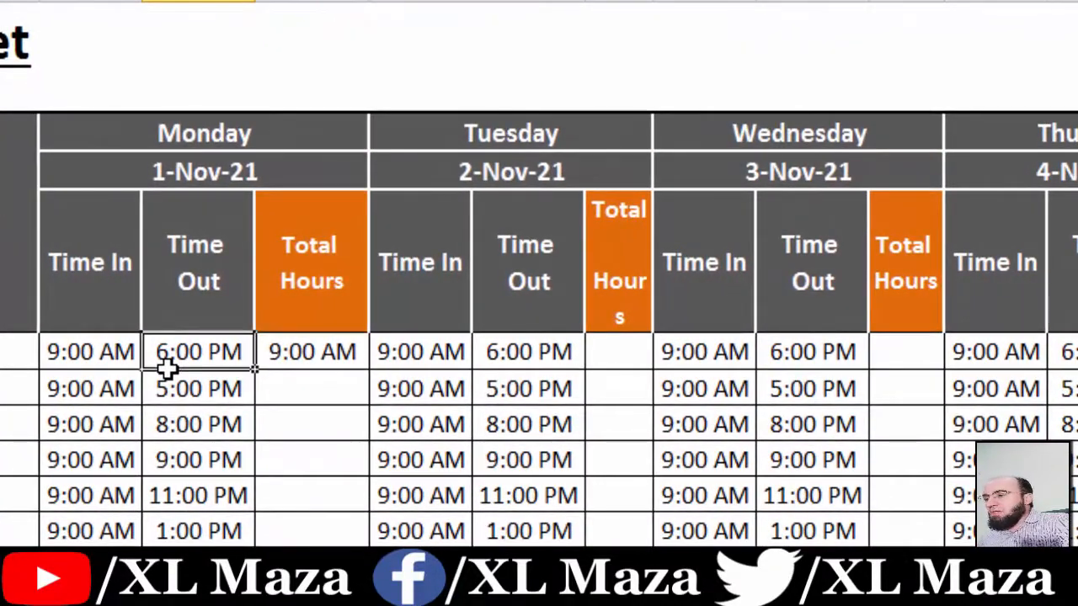
pyautogui.press('Right')
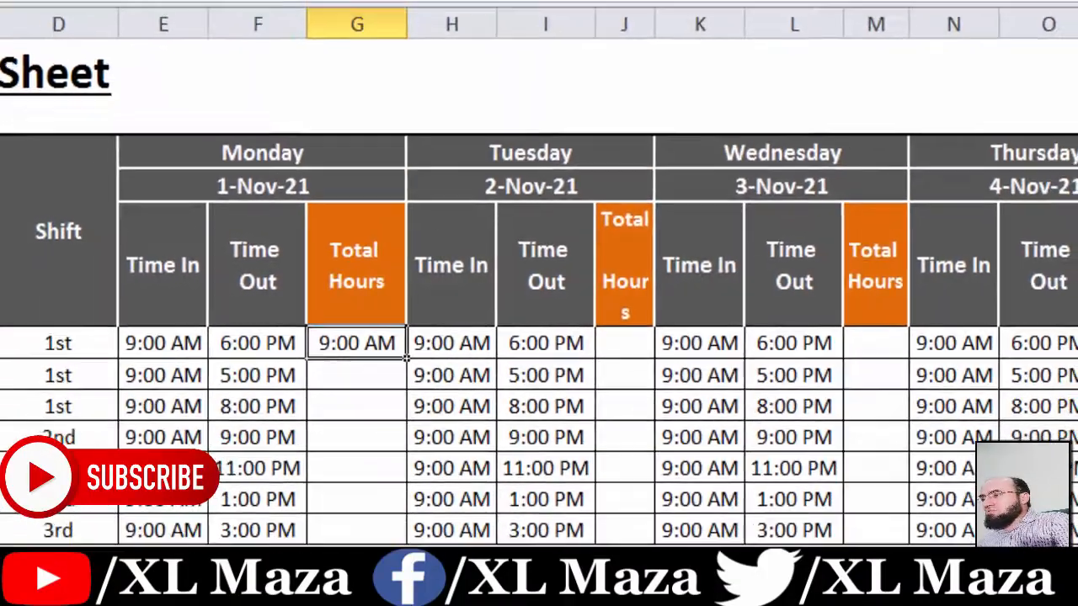
pyautogui.click(573, 0)
pyautogui.click(584, 71)
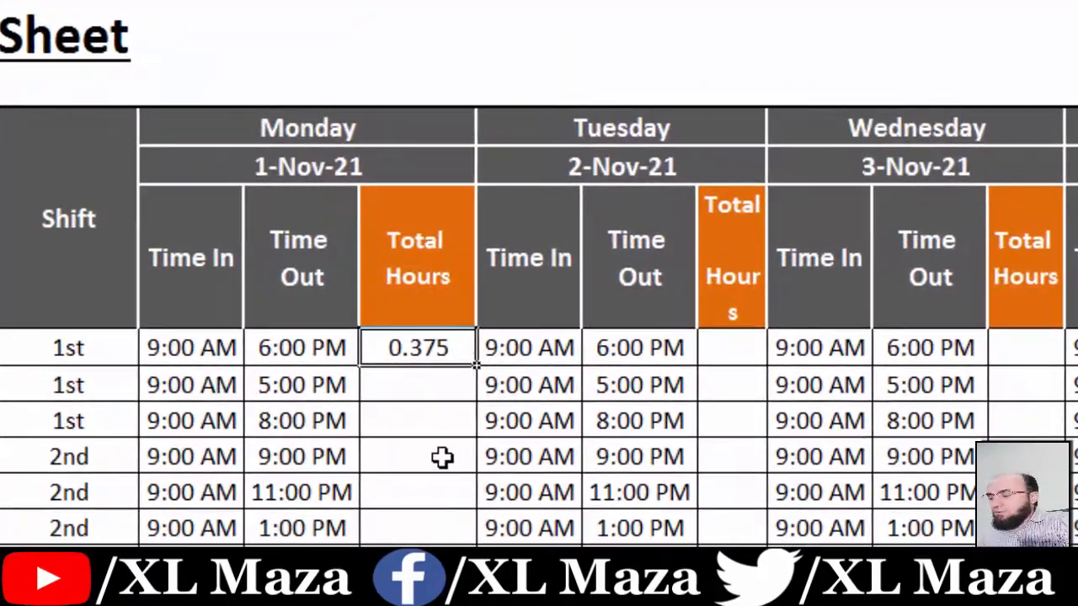
# Edit the formula in G6 to =(F6-E6)*24 so that the difference is converted to hours.
pyautogui.write('=F6-E6')
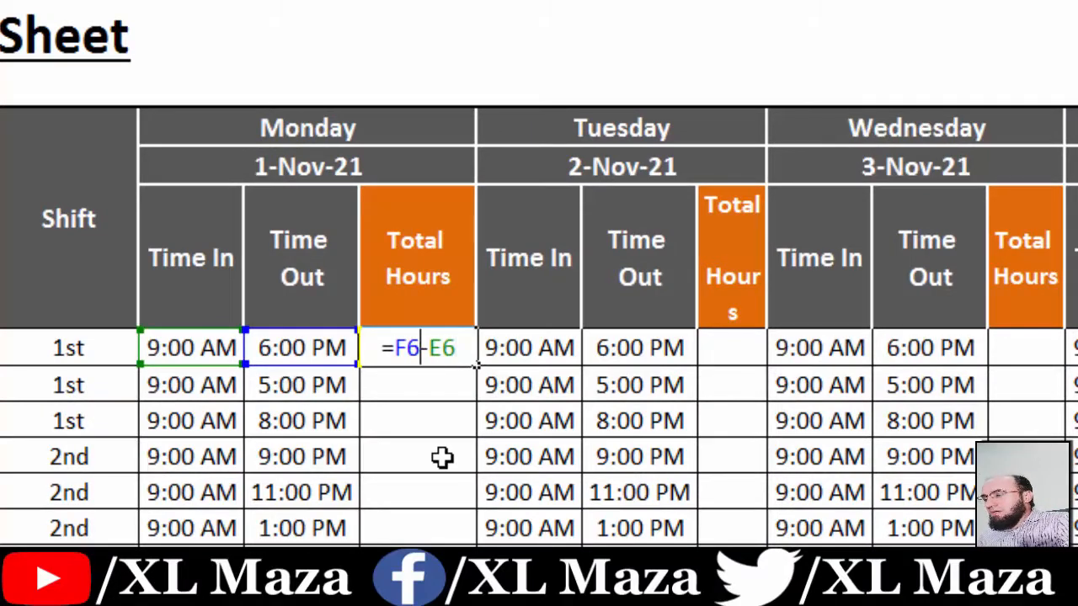
pyautogui.write('(')
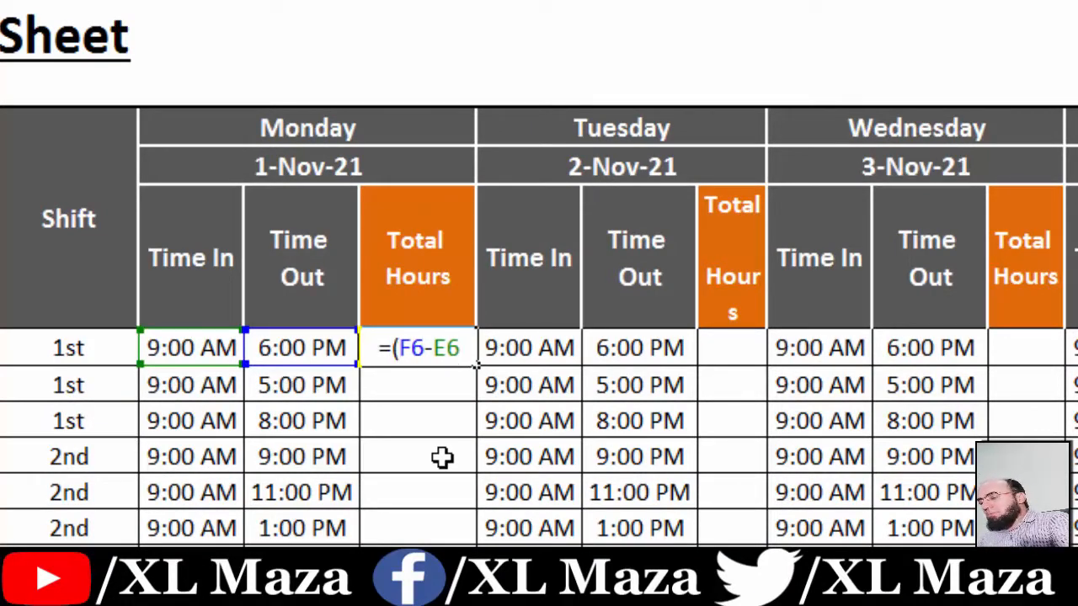
pyautogui.write(')*24')
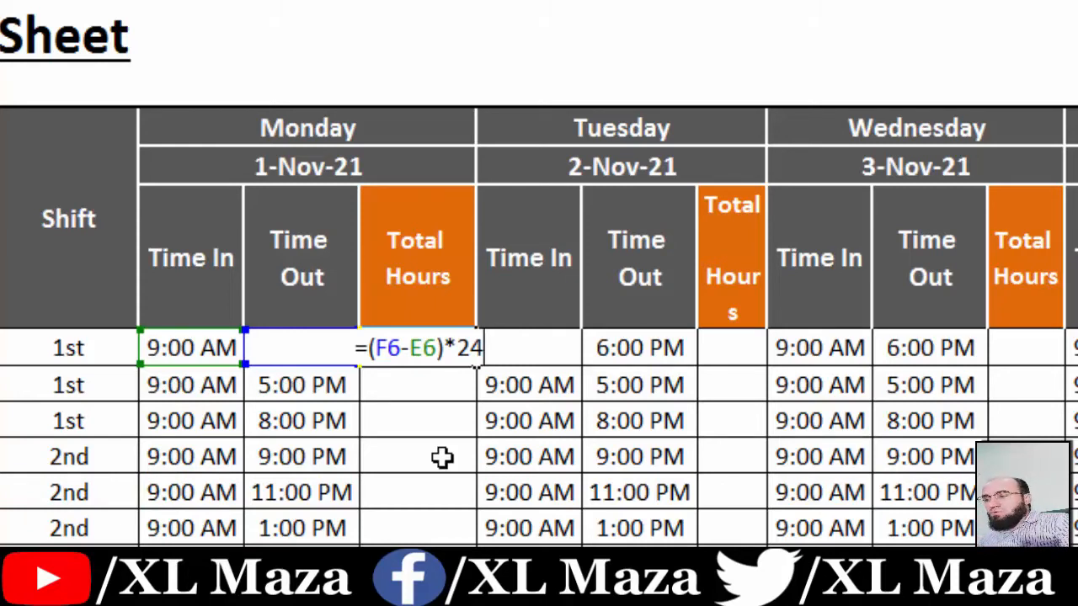
pyautogui.press('Return')
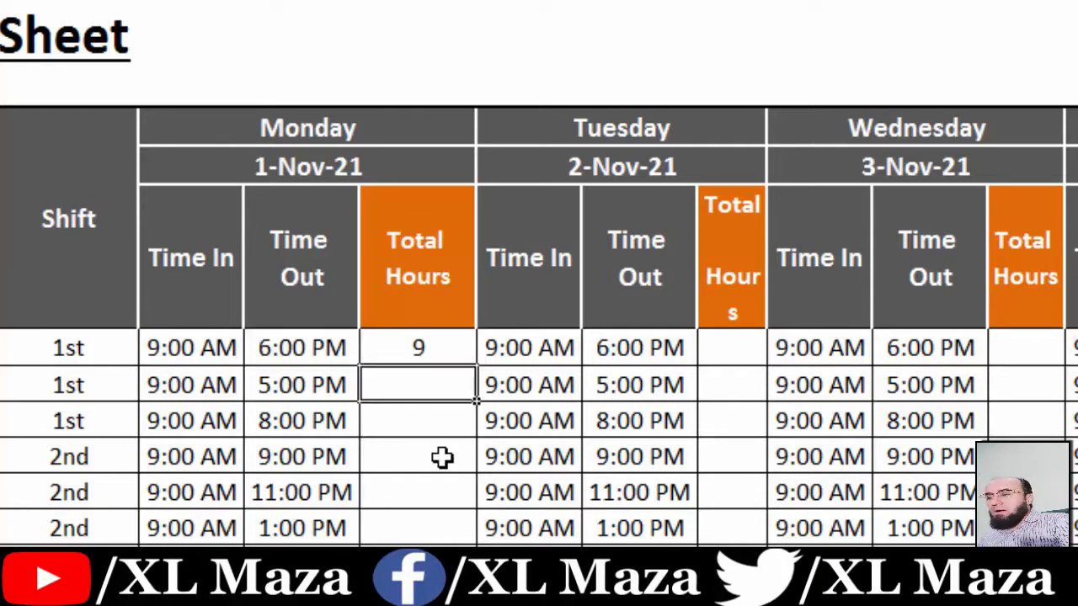
# Fill the Total Hours formula from G6 down through the last employee row of Monday's column.
pyautogui.hotkey('shift', 'Down')
pyautogui.hotkey('shift', 'Down')
pyautogui.hotkey('shift', 'Down')
pyautogui.hotkey('shift', 'Down')
pyautogui.hotkey('shift', 'Down')
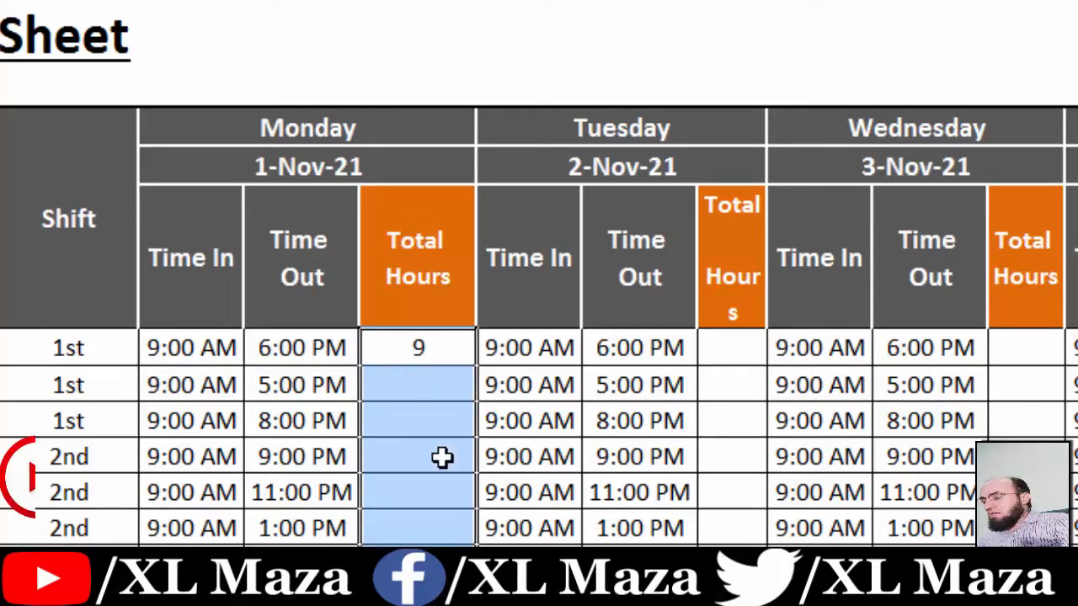
pyautogui.hotkey('ctrl', 'd')
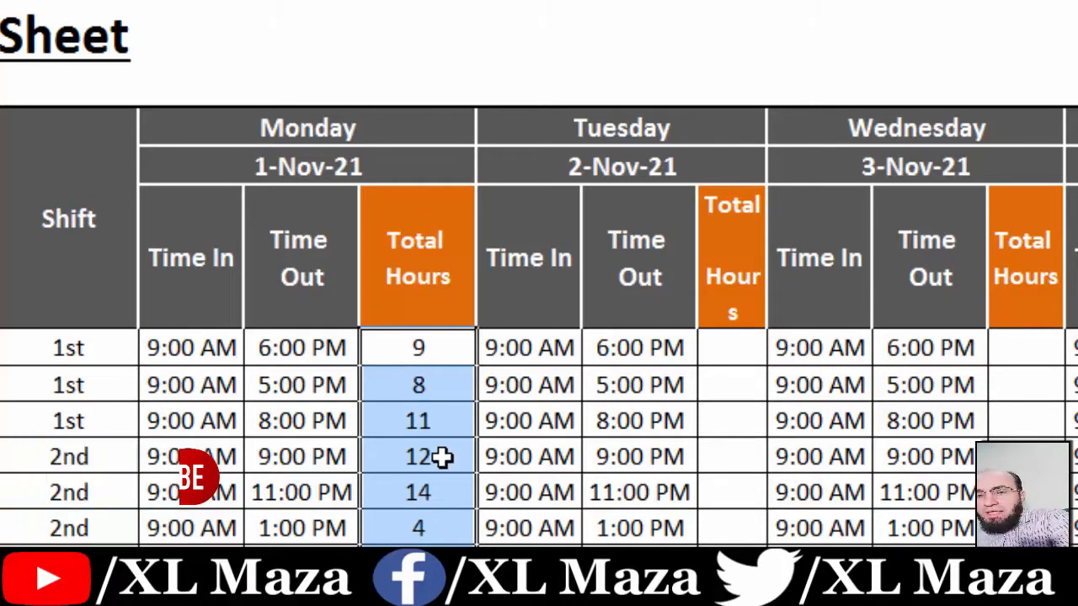
# Copy Monday's Total Hours formulas into the Total Hours columns of Tuesday and Wednesday.
pyautogui.hotkey('ctrl', 'c')
pyautogui.press('Right')
pyautogui.press('Right')
pyautogui.press('Right')
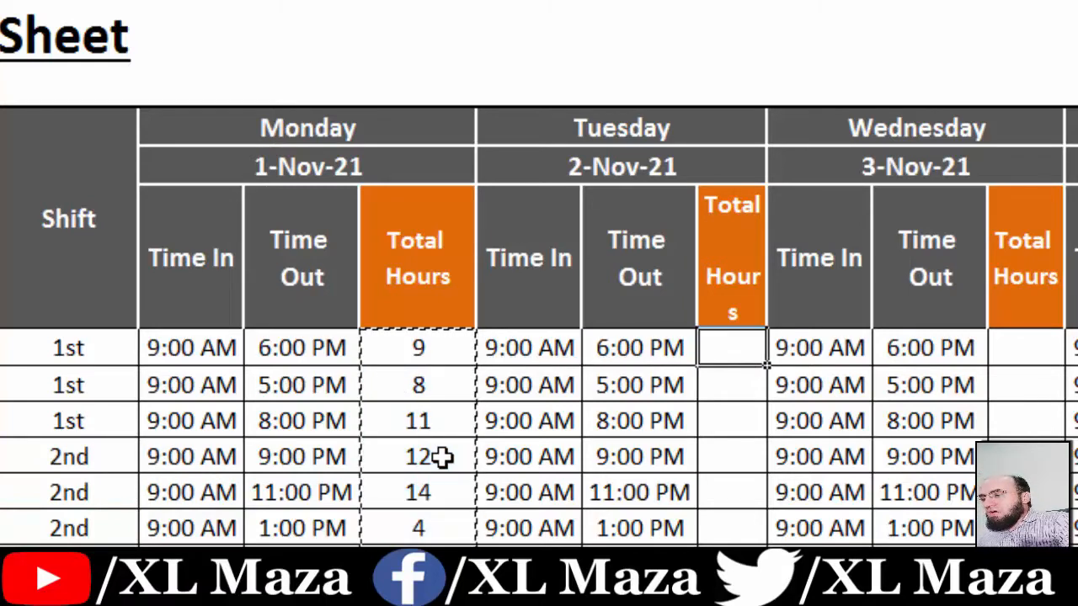
pyautogui.hotkey('ctrl', 'v')
pyautogui.press('Right')
pyautogui.press('Right')
pyautogui.press('Right')
pyautogui.hotkey('ctrl', 'v')
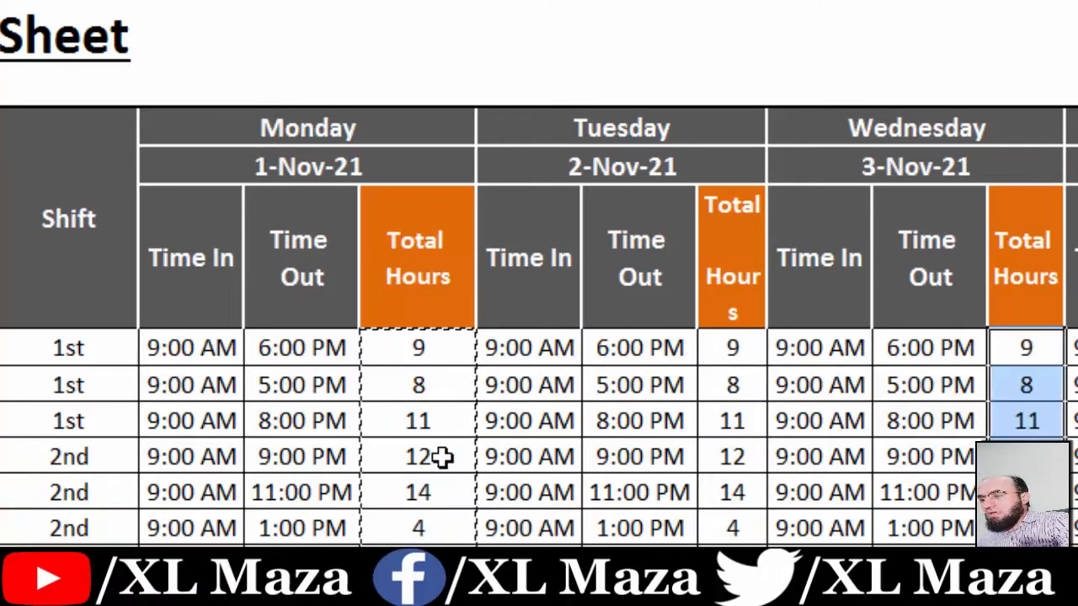
# Paste the copied Total Hours formulas into the Thursday and Friday Total Hours columns as well.
pyautogui.press('Right')
pyautogui.press('Right')
pyautogui.press('Right')
pyautogui.press('Right')
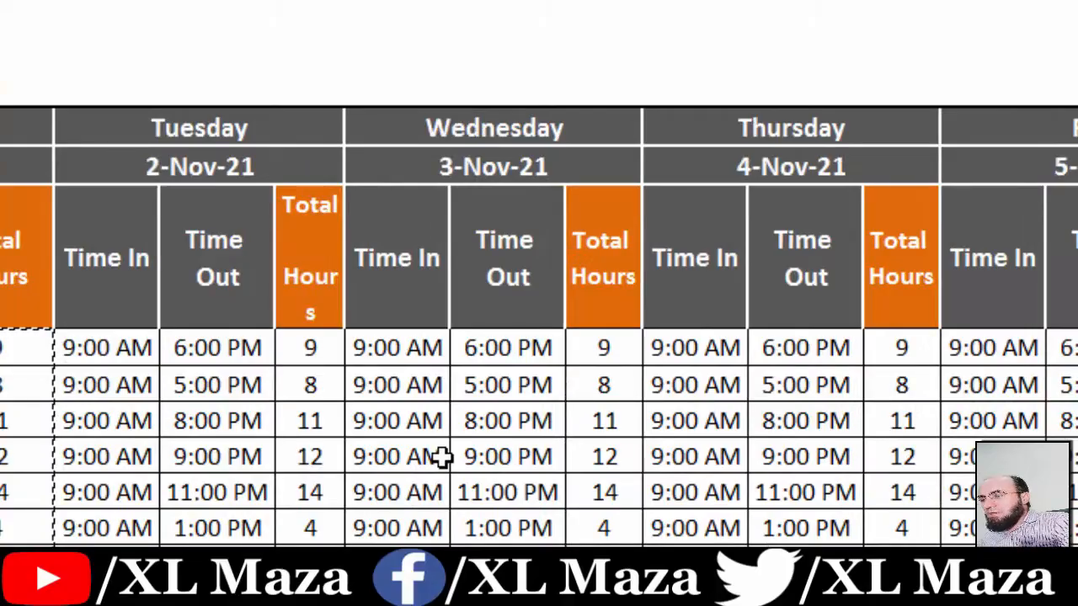
pyautogui.press('Down')
pyautogui.press('Left')
pyautogui.press('Left')
pyautogui.press('Left')
pyautogui.press('Left')
pyautogui.press('Left')
pyautogui.press('Left')
pyautogui.press('Left')
pyautogui.press('Left')
pyautogui.press('Left')
pyautogui.press('Left')
pyautogui.press('Left')
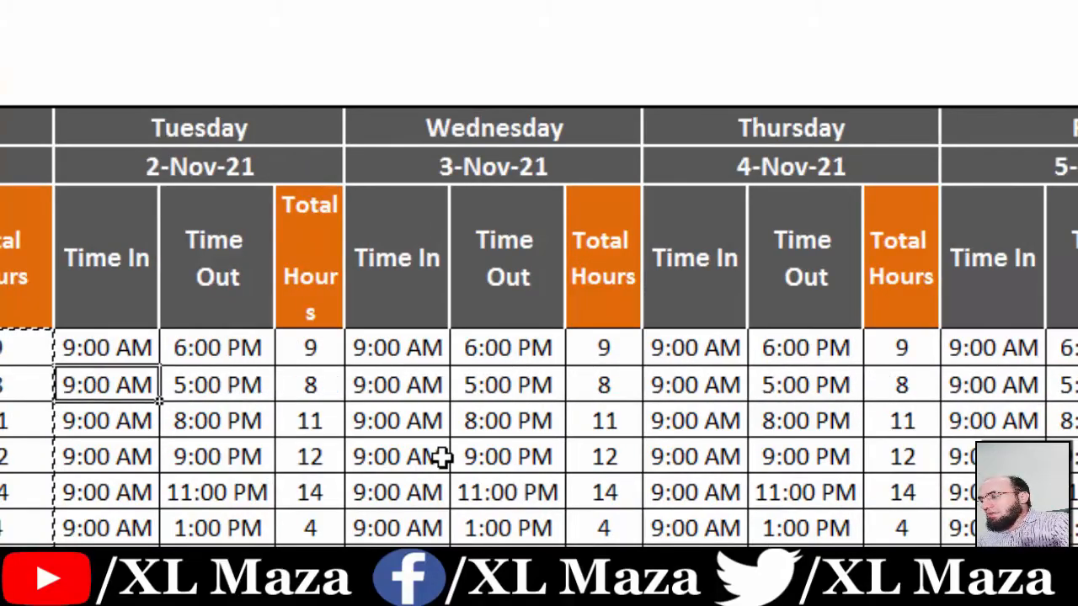
pyautogui.press('Up')
pyautogui.press('Up')
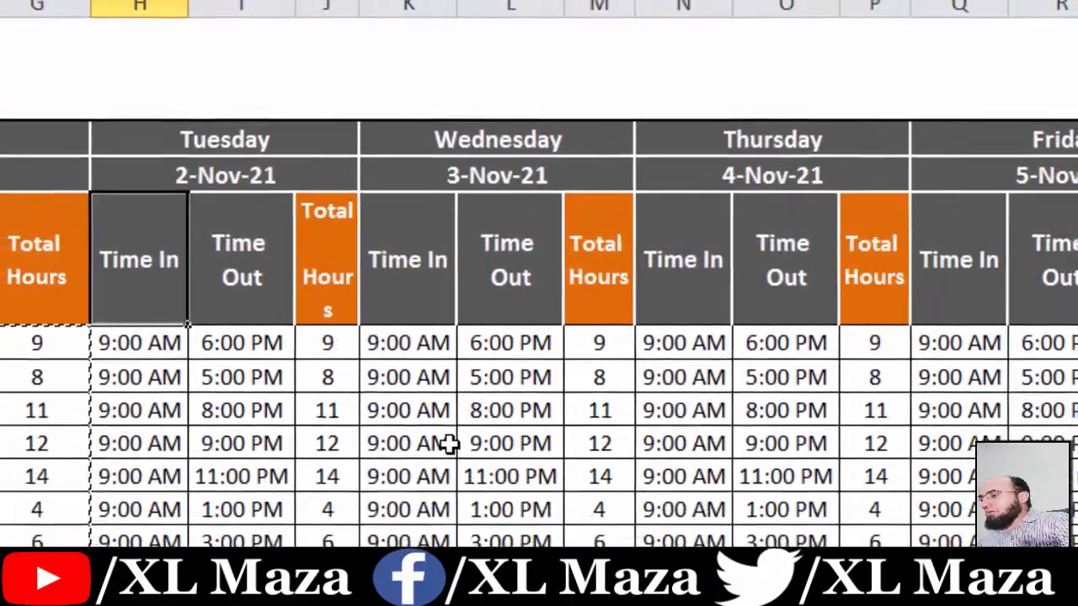
# Set the first employee's Wednesday Time Out in L6 to 17:00 and check the adjacent Total Hours cell.
pyautogui.press('Down')
pyautogui.press('Right')
pyautogui.press('Right')
pyautogui.press('Right')
pyautogui.press('Right')
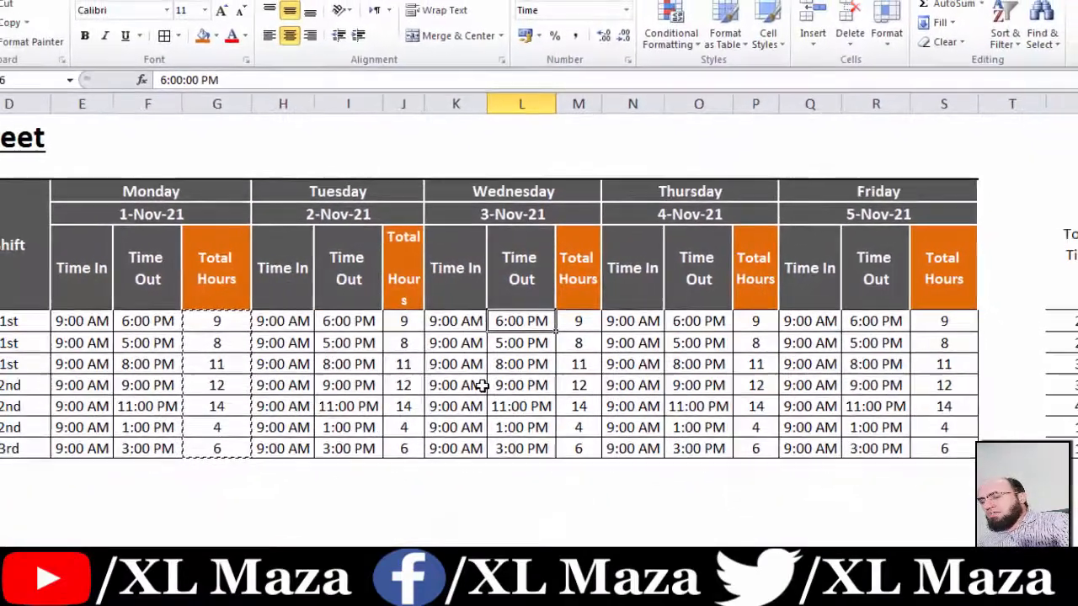
pyautogui.write('18')
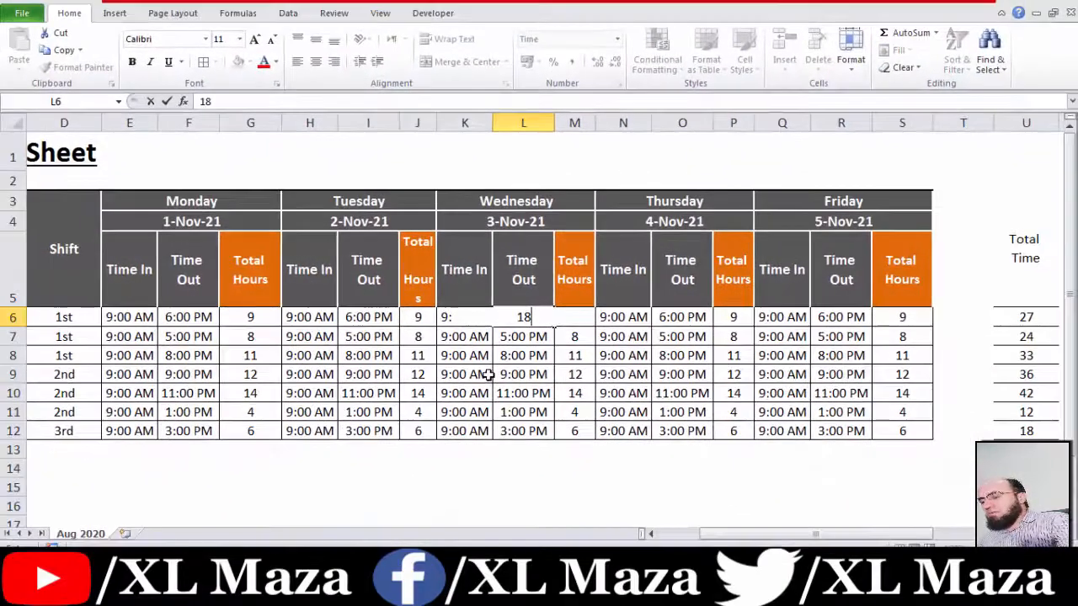
pyautogui.press('Escape')
pyautogui.write('1')
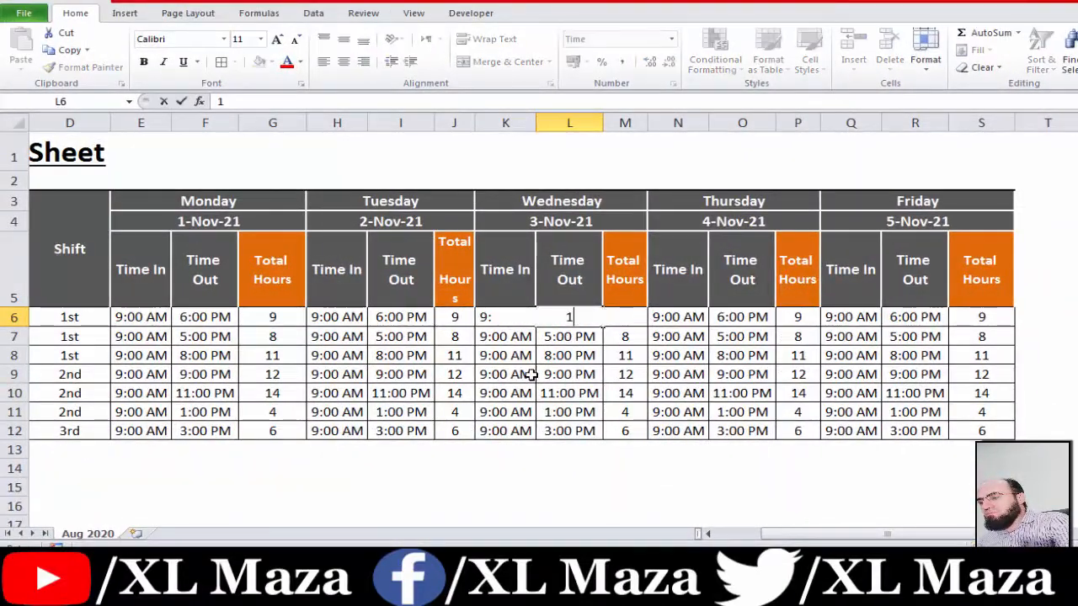
pyautogui.write('7:00')
pyautogui.press('Return')
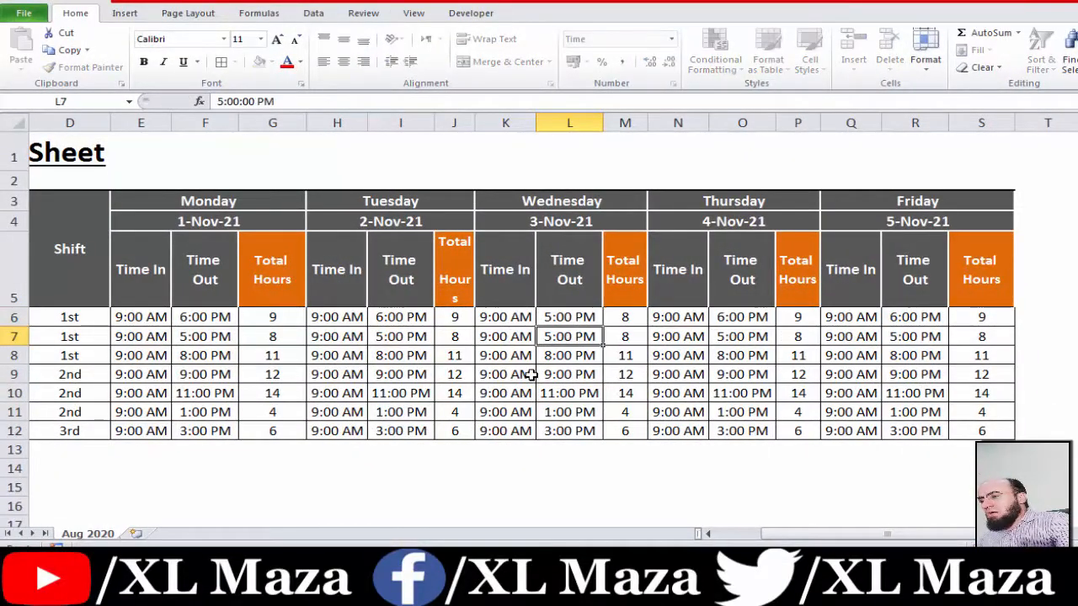
pyautogui.press('Up')
pyautogui.press('Right')
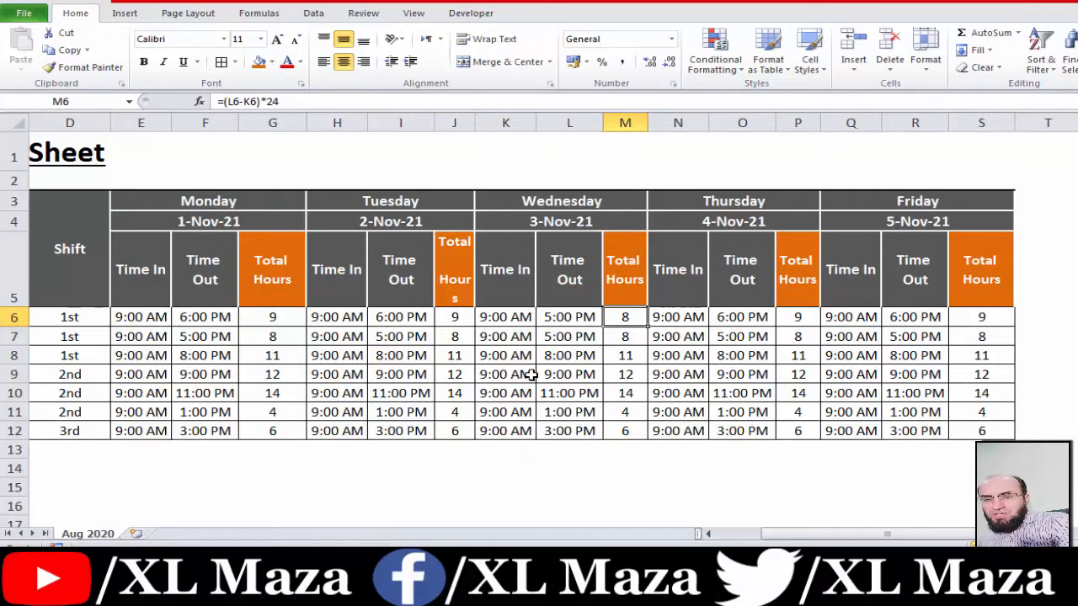
# Set the second employee's Thursday Time Out in O7 to 21:00 and check the adjacent Total Hours cell.
pyautogui.press('Right')
pyautogui.press('Right')
pyautogui.press('Right')
pyautogui.press('Left')
pyautogui.press('Left')
pyautogui.press('Down')
pyautogui.press('Right')
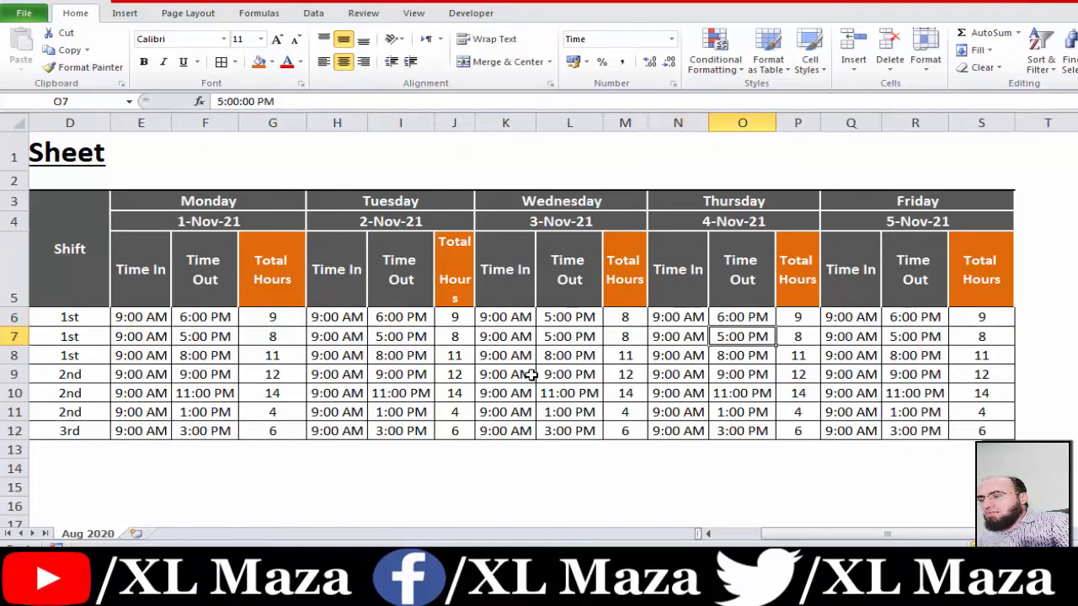
pyautogui.write('12')
pyautogui.press('Escape')
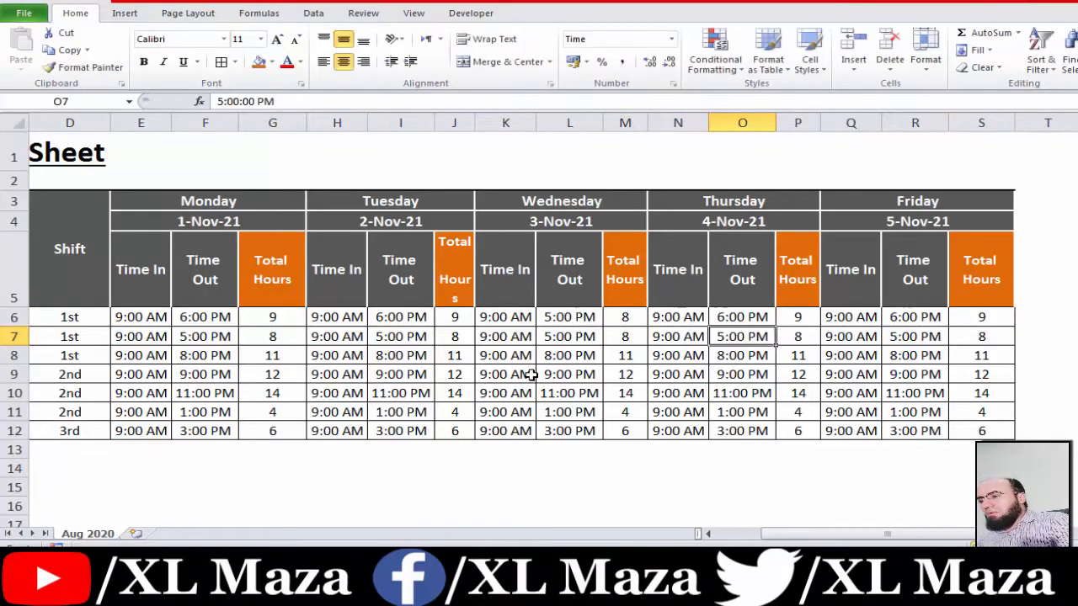
pyautogui.write('21:00')
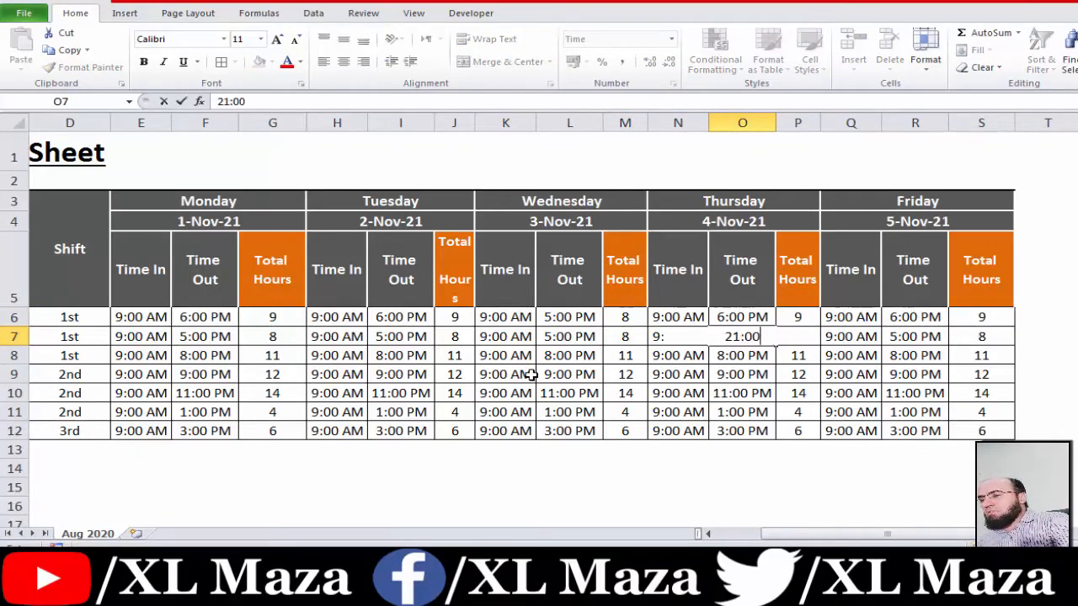
pyautogui.press('Return')
pyautogui.press('Up')
pyautogui.press('Right')
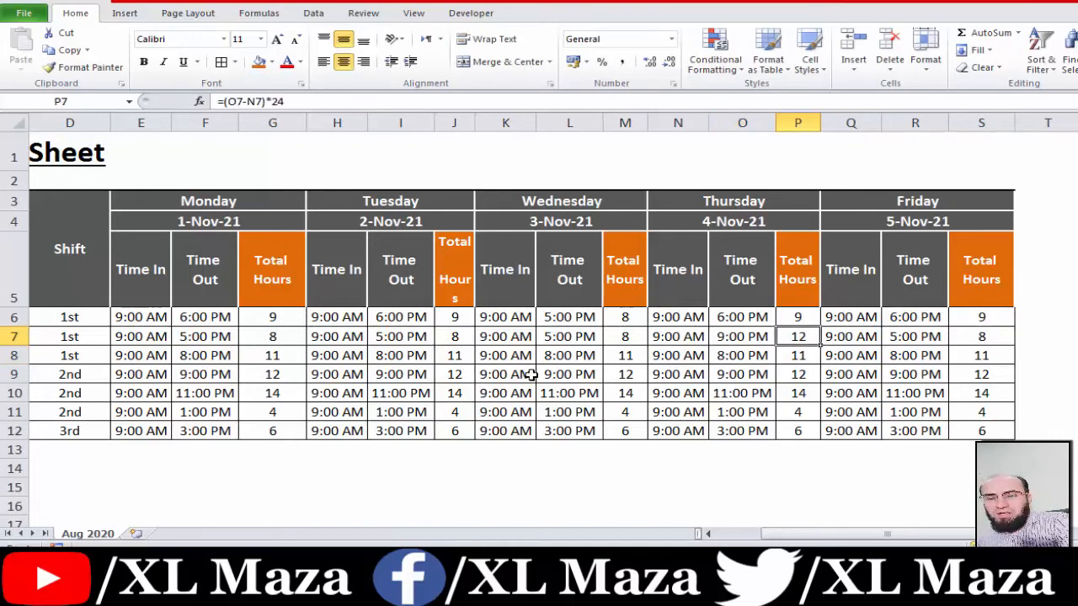
# Look along the employee rows from the Co NO column through each day's hours to the Total Time column.
pyautogui.press('Left')
pyautogui.press('Left')
pyautogui.press('Left')
pyautogui.press('Left')
pyautogui.press('Left')
pyautogui.press('Left')
pyautogui.press('Left')
pyautogui.press('Left')
pyautogui.press('Left')
pyautogui.press('Left')
pyautogui.press('Left')
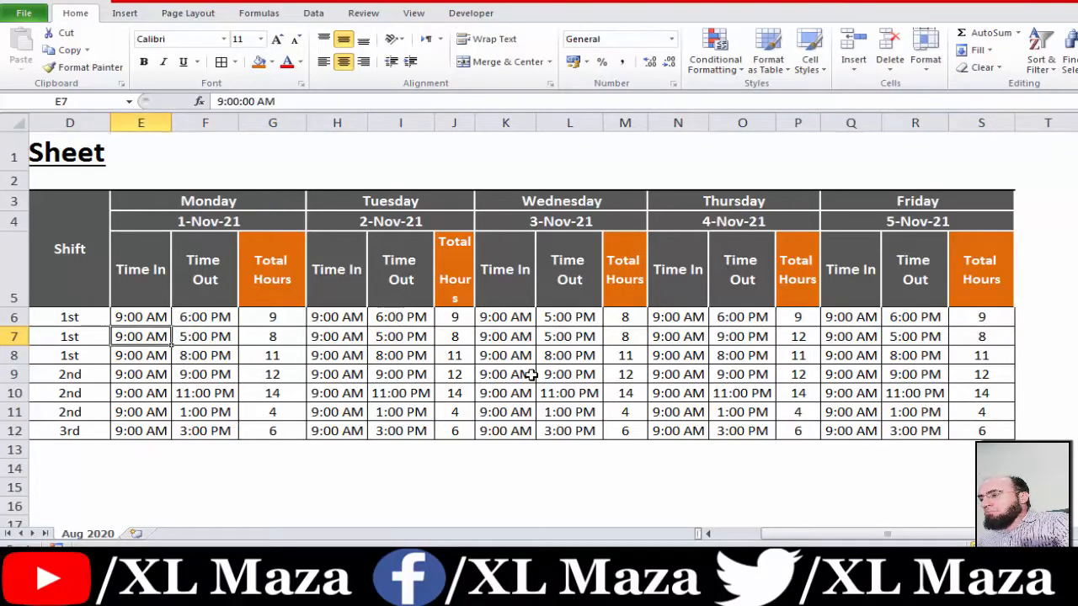
pyautogui.press('Left')
pyautogui.press('Left')
pyautogui.press('Right')
pyautogui.press('Right')
pyautogui.press('Right')
pyautogui.press('Right')
pyautogui.press('Right')
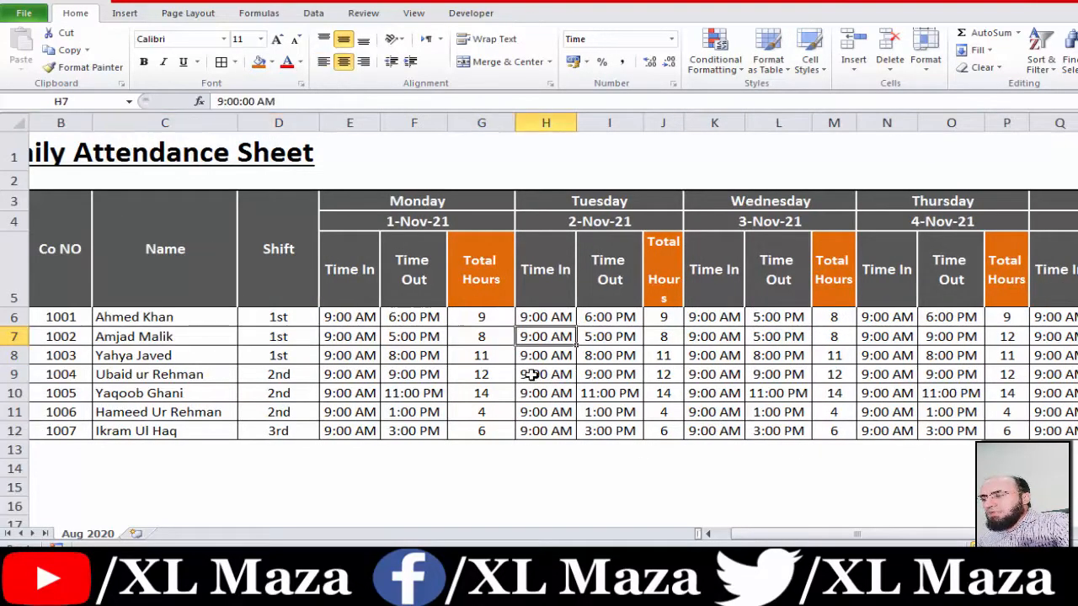
pyautogui.press('Left')
pyautogui.press('Left')
pyautogui.press('Left')
pyautogui.press('Left')
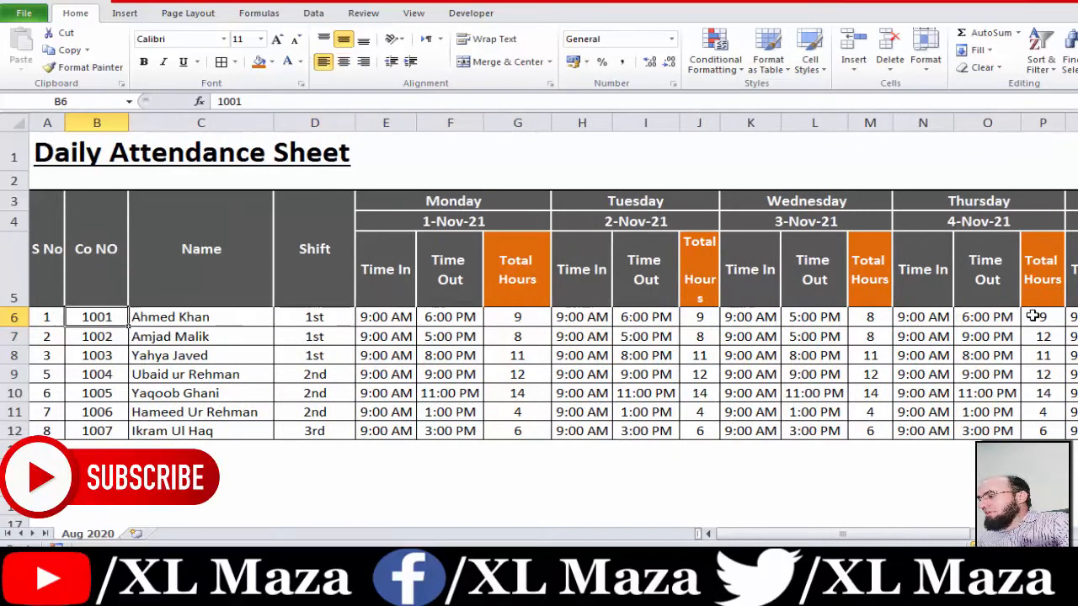
pyautogui.press('Right')
pyautogui.press('Right')
pyautogui.press('Left')
pyautogui.press('Left')
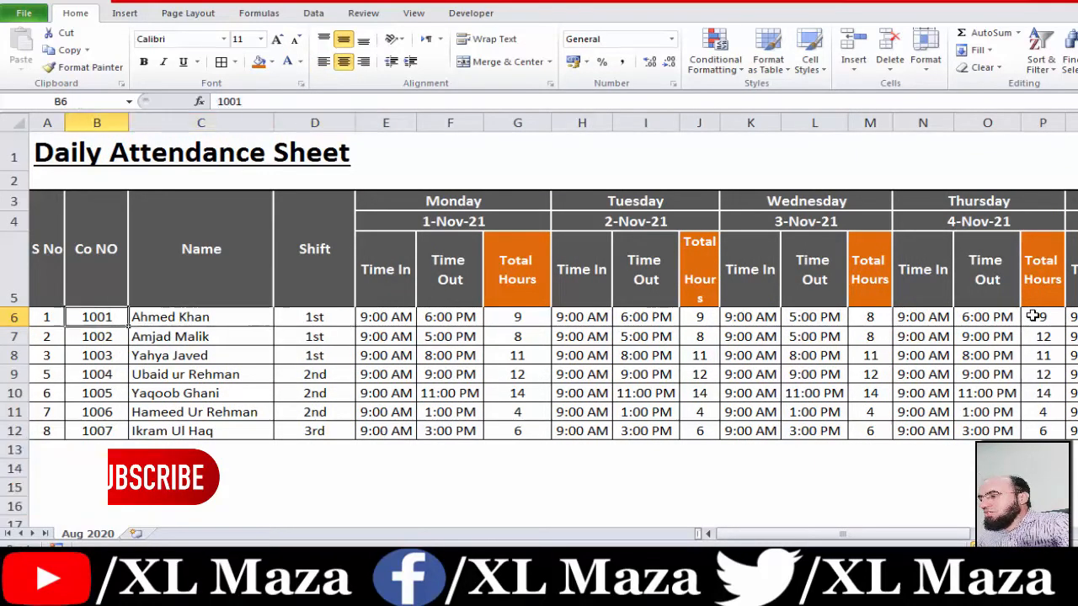
pyautogui.press('Right')
pyautogui.press('Right')
pyautogui.press('Right')
pyautogui.press('Right')
pyautogui.press('Right')
pyautogui.press('Right')
pyautogui.press('Right')
pyautogui.press('Right')
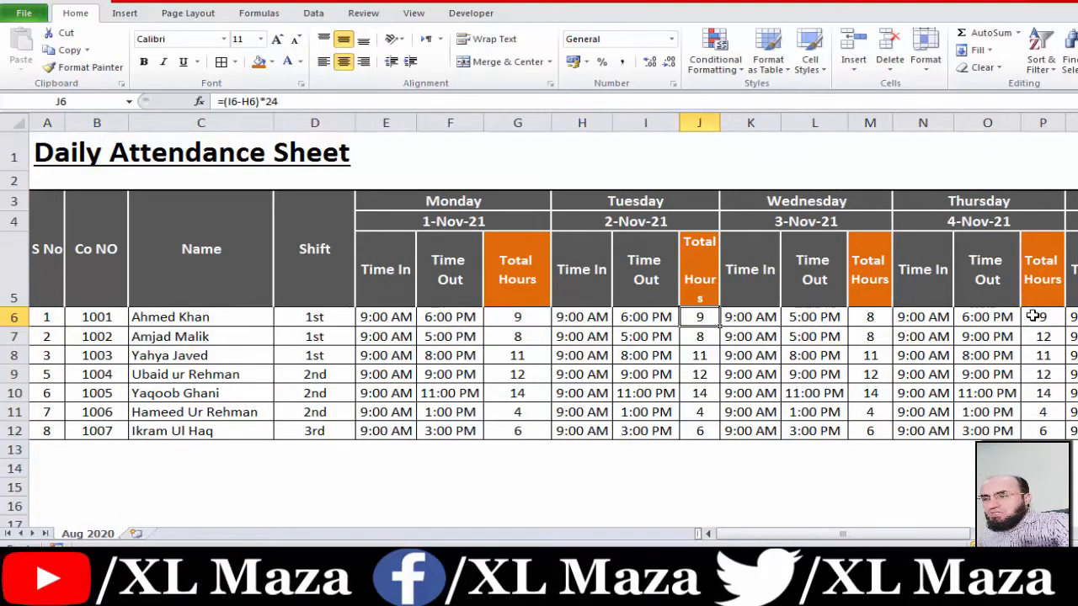
pyautogui.press('Right')
pyautogui.press('Right')
pyautogui.press('Right')
pyautogui.press('Right')
pyautogui.press('Right')
pyautogui.press('Right')
pyautogui.press('Right')
pyautogui.press('Right')
pyautogui.press('Right')
pyautogui.press('Right')
pyautogui.press('Right')
pyautogui.press('Right')
pyautogui.press('Right')
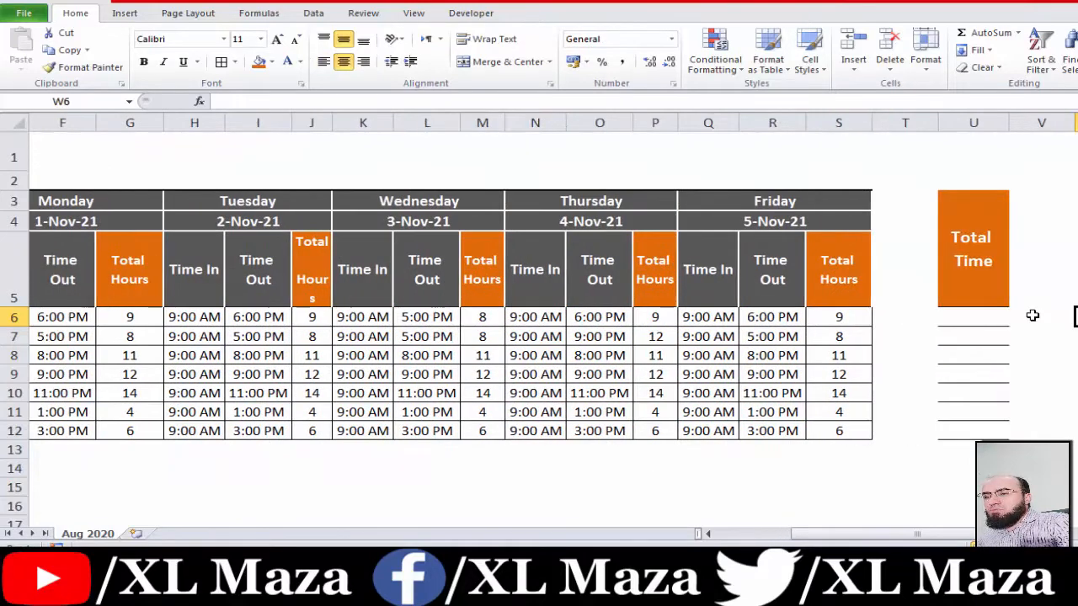
pyautogui.press('Left')
pyautogui.press('Left')
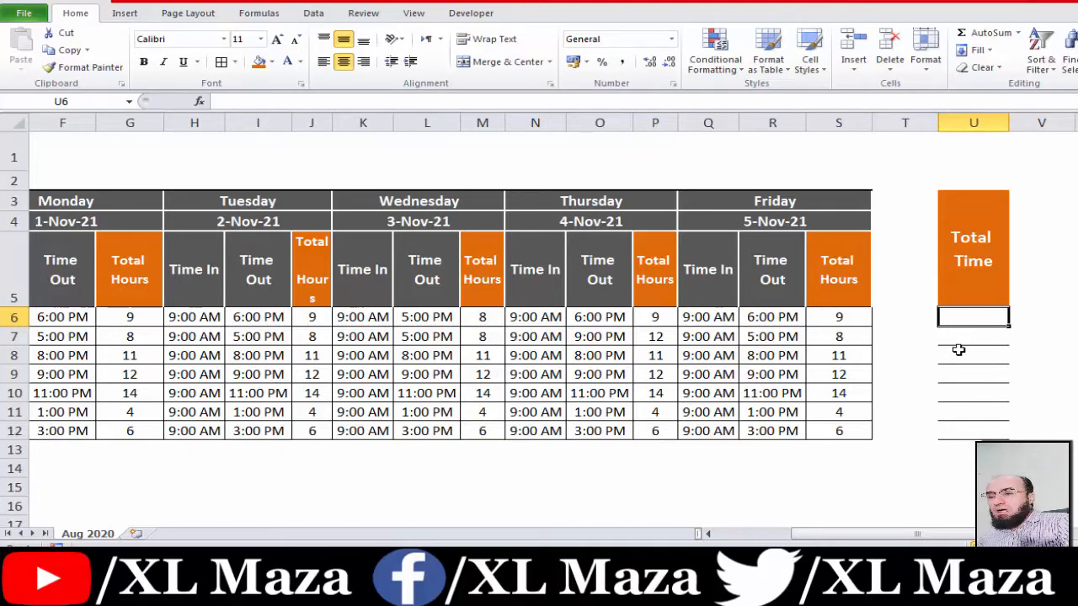
# Total the first employee's weekly hours in U6 by adding the daily Total Hours cells with =S6+P6+M6+J6+G6.
pyautogui.write('=')
pyautogui.press('Left')
pyautogui.press('Left')
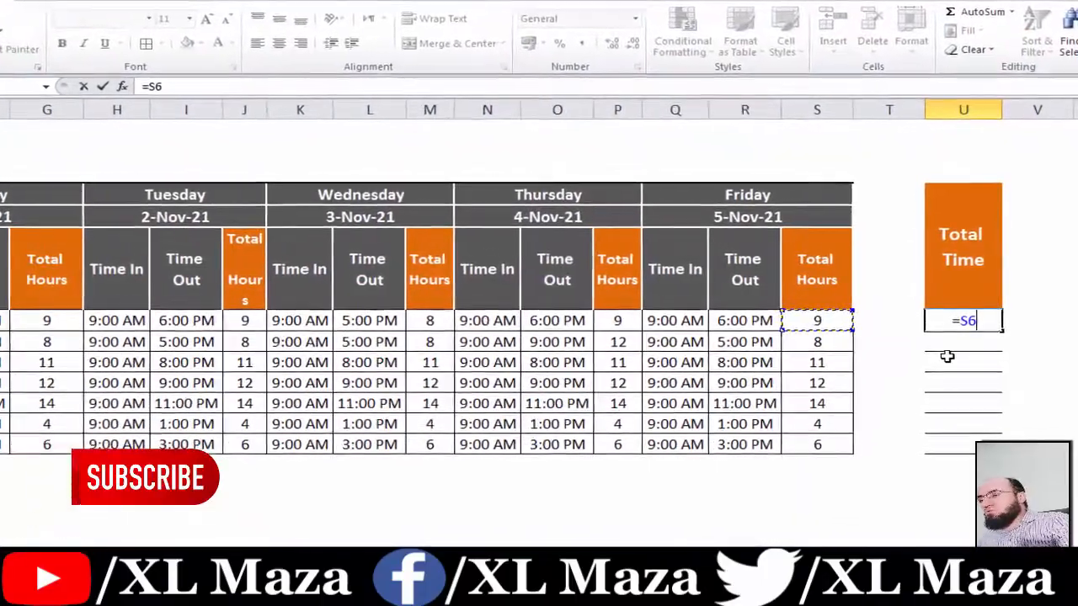
pyautogui.write('+')
pyautogui.press('Left')
pyautogui.press('Left')
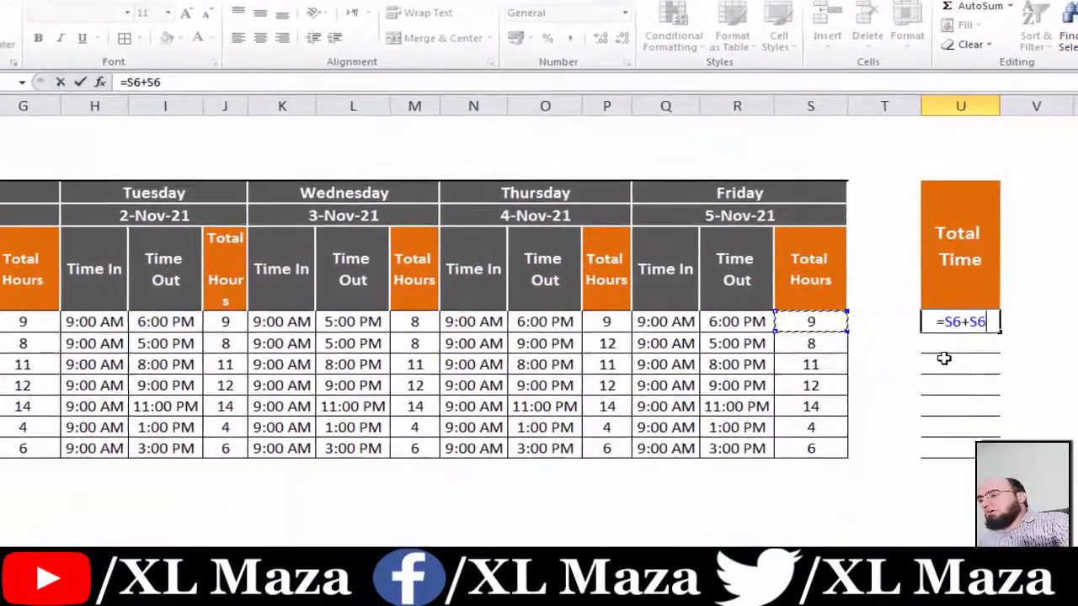
pyautogui.press('Left')
pyautogui.press('Left')
pyautogui.press('Left')
pyautogui.write('+')
pyautogui.press('Left')
pyautogui.press('Left')
pyautogui.press('Left')
pyautogui.press('Left')
pyautogui.press('Left')
pyautogui.press('Left')
pyautogui.press('Left')
pyautogui.press('Left')
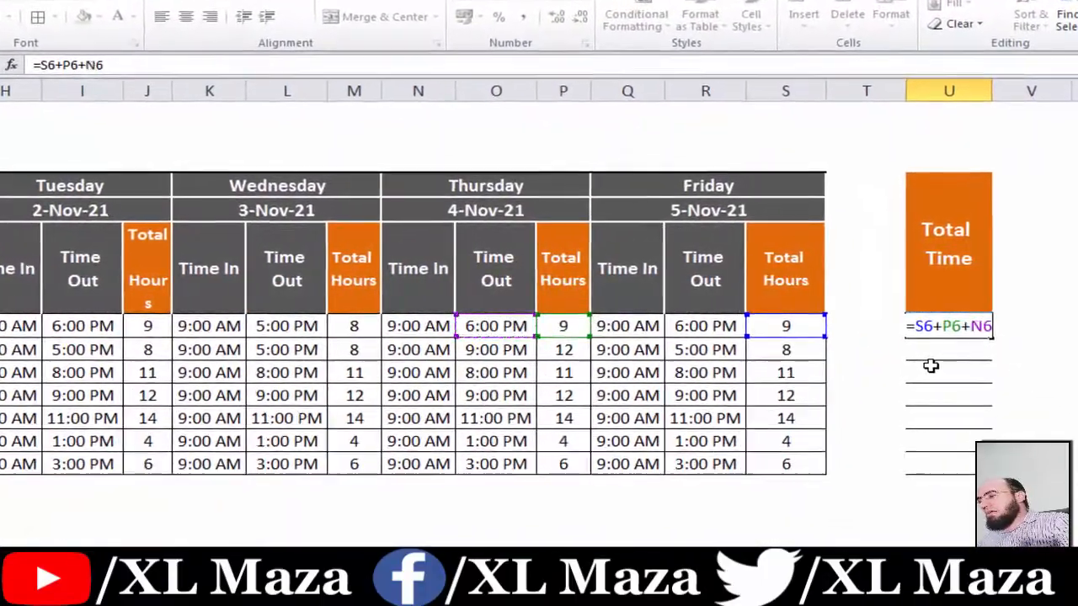
pyautogui.write('+')
pyautogui.press('Left')
pyautogui.press('Left')
pyautogui.press('Left')
pyautogui.press('Left')
pyautogui.press('Left')
pyautogui.press('Left')
pyautogui.press('Left')
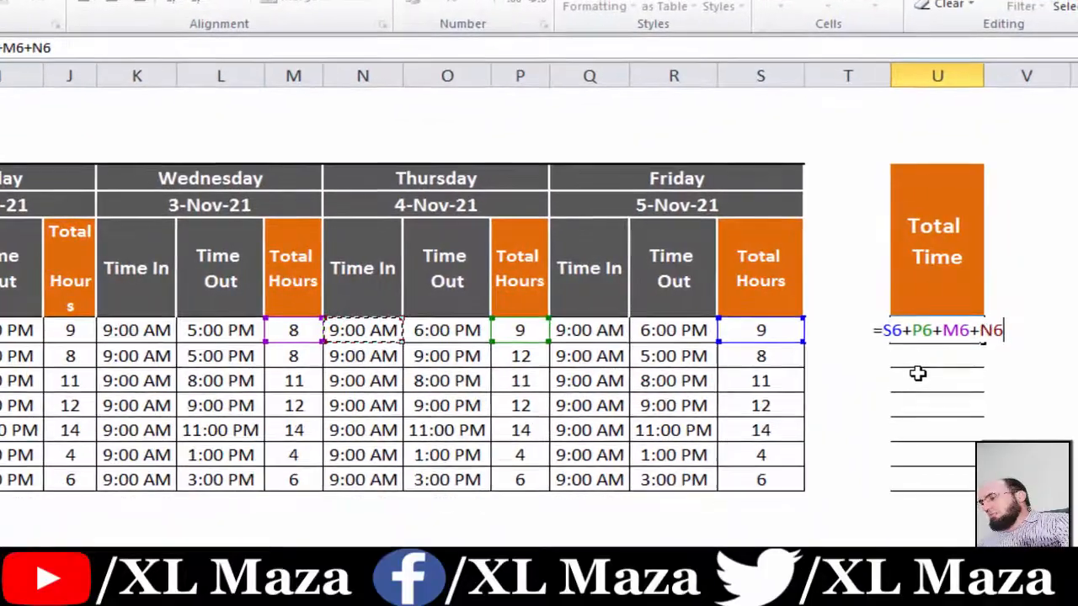
pyautogui.press('Left')
pyautogui.press('Left')
pyautogui.press('Left')
pyautogui.press('Left')
pyautogui.write('+')
pyautogui.press('Left')
pyautogui.press('Left')
pyautogui.press('Left')
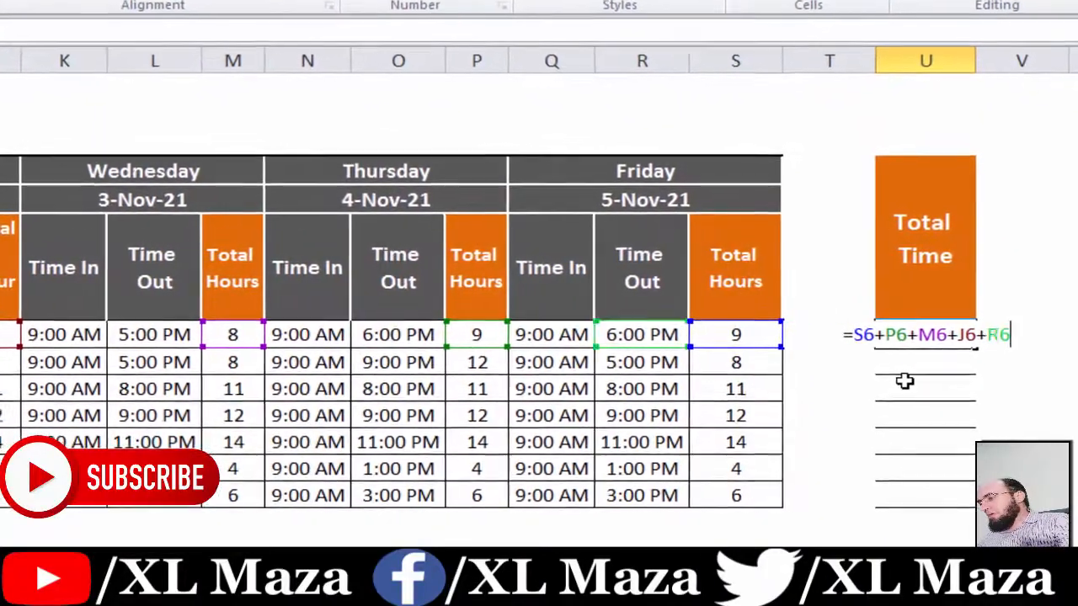
pyautogui.press('Left')
pyautogui.press('Left')
pyautogui.press('Left')
pyautogui.press('Left')
pyautogui.press('Left')
pyautogui.press('Left')
pyautogui.press('Left')
pyautogui.press('Left')
pyautogui.press('Left')
pyautogui.press('Left')
pyautogui.press('Left')
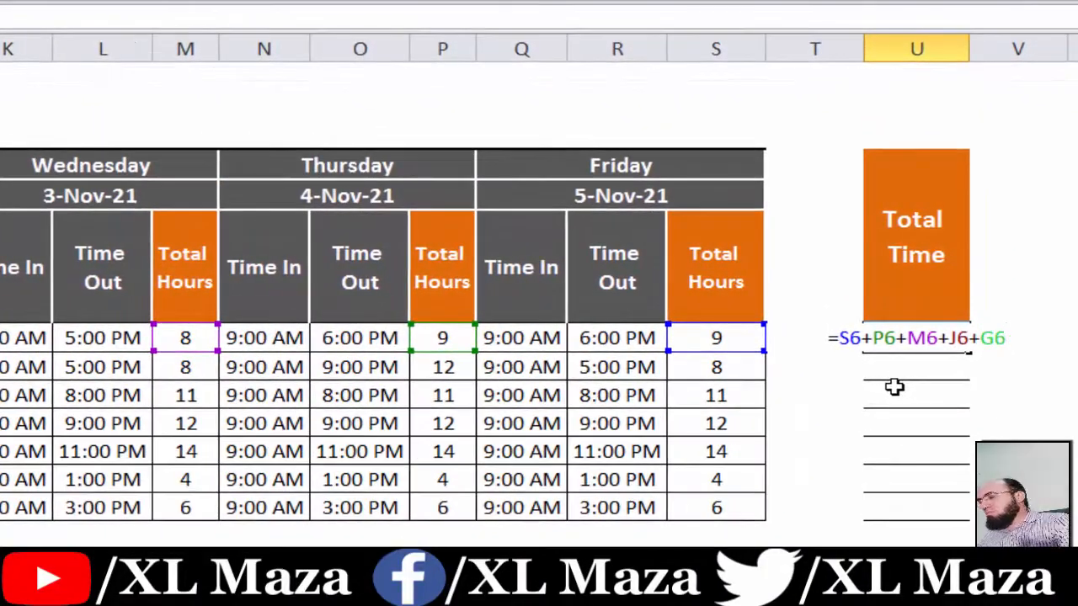
pyautogui.hotkey('ctrl', 'Return')
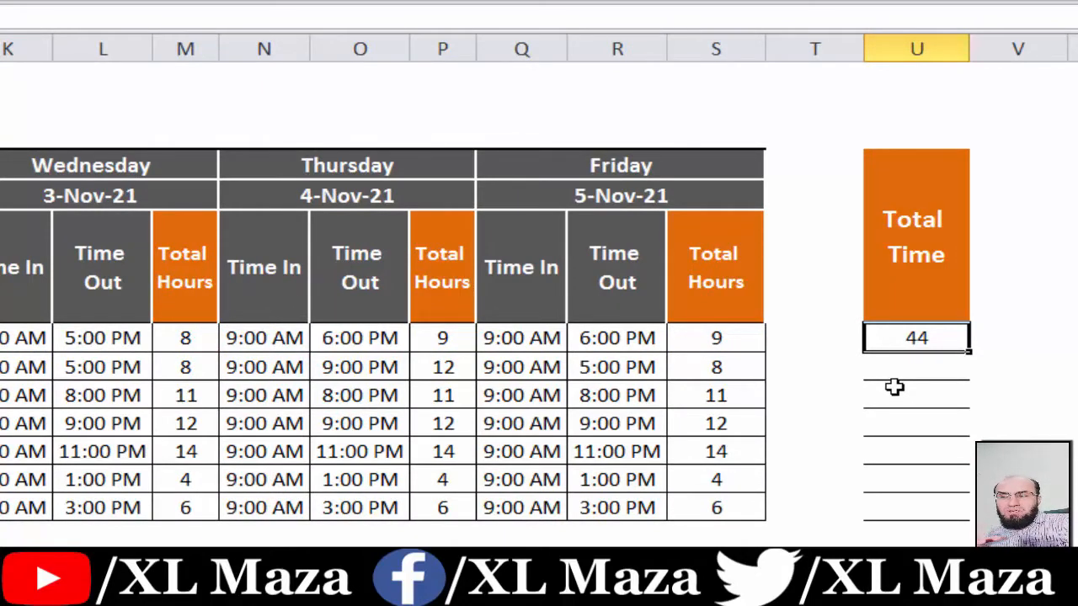
# Review the cell references in U6's addition formula, and clear the formula from the cell.
pyautogui.press('F2')
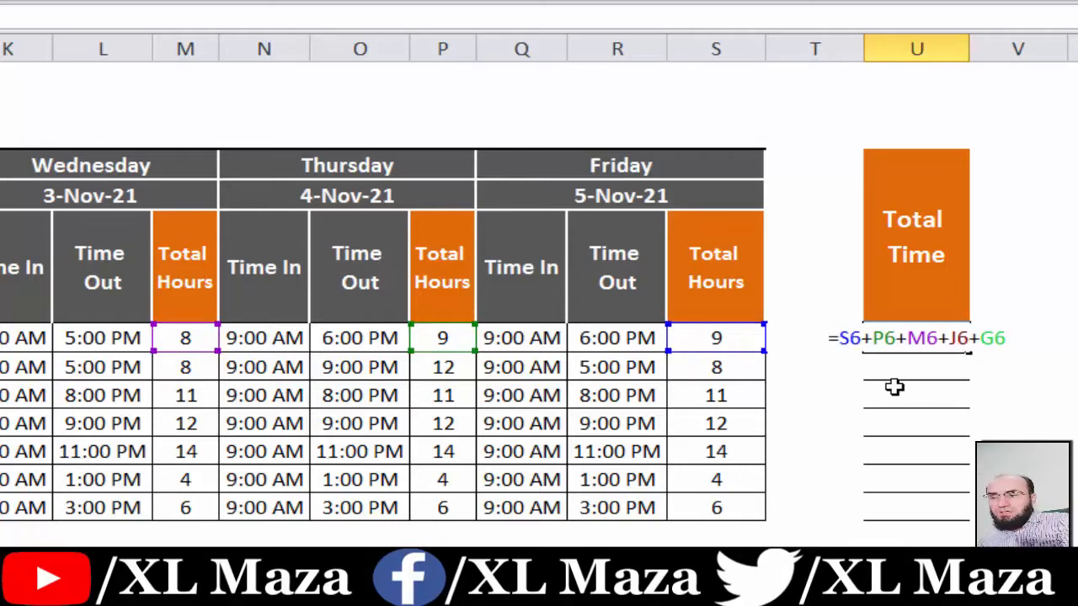
pyautogui.press('Return')
pyautogui.press('Up')
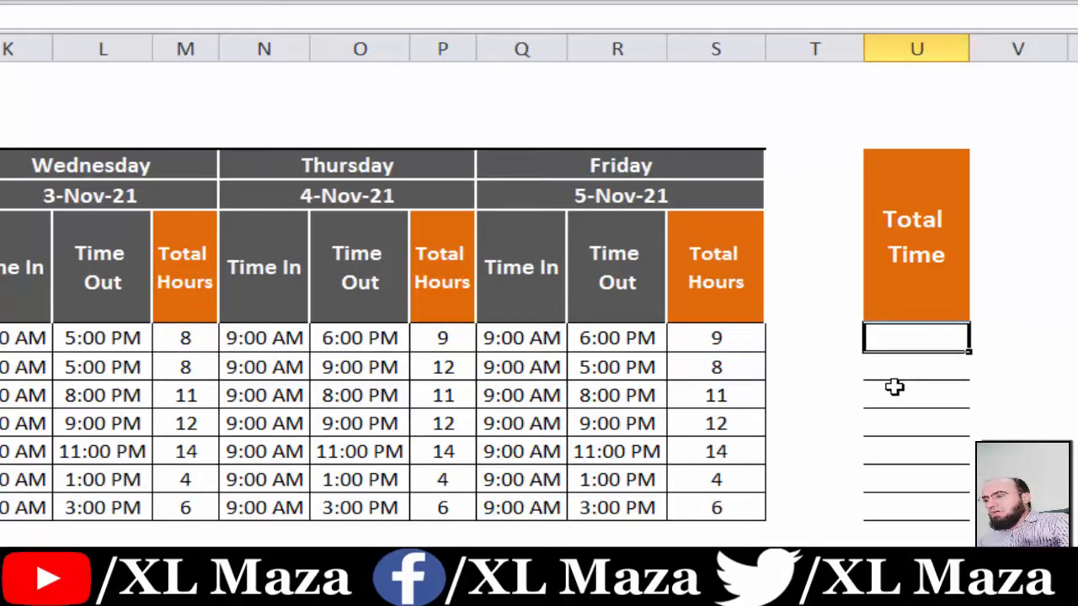
pyautogui.press('Left')
pyautogui.click(894, 386)
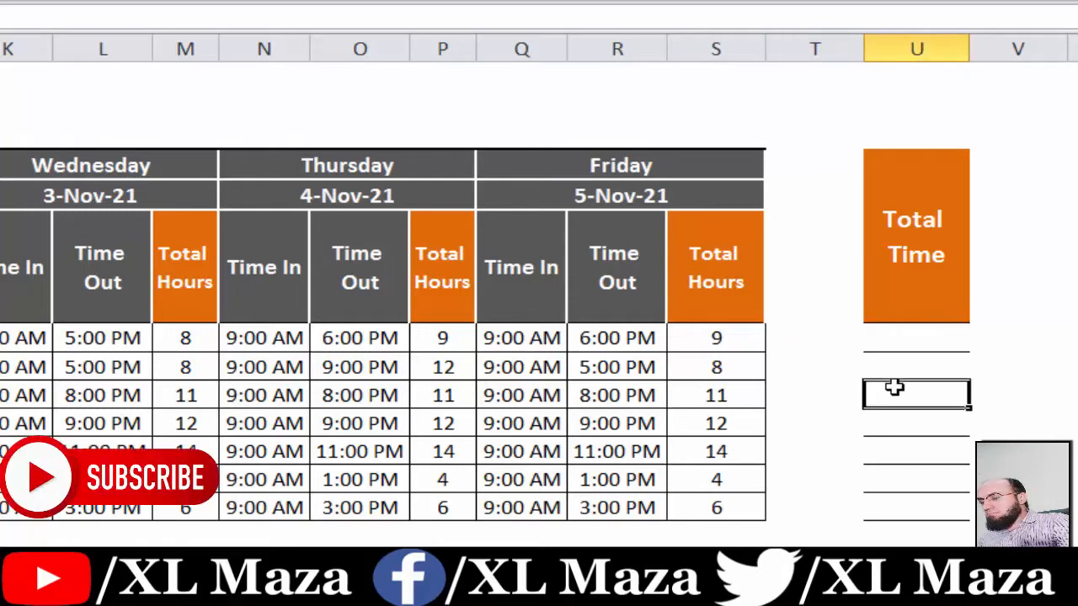
# Start a SUMIF formula in the first employee's Total Time cell U6 with E5:S12 as its range.
pyautogui.press('Up')
pyautogui.press('Up')
pyautogui.write('=sumif')
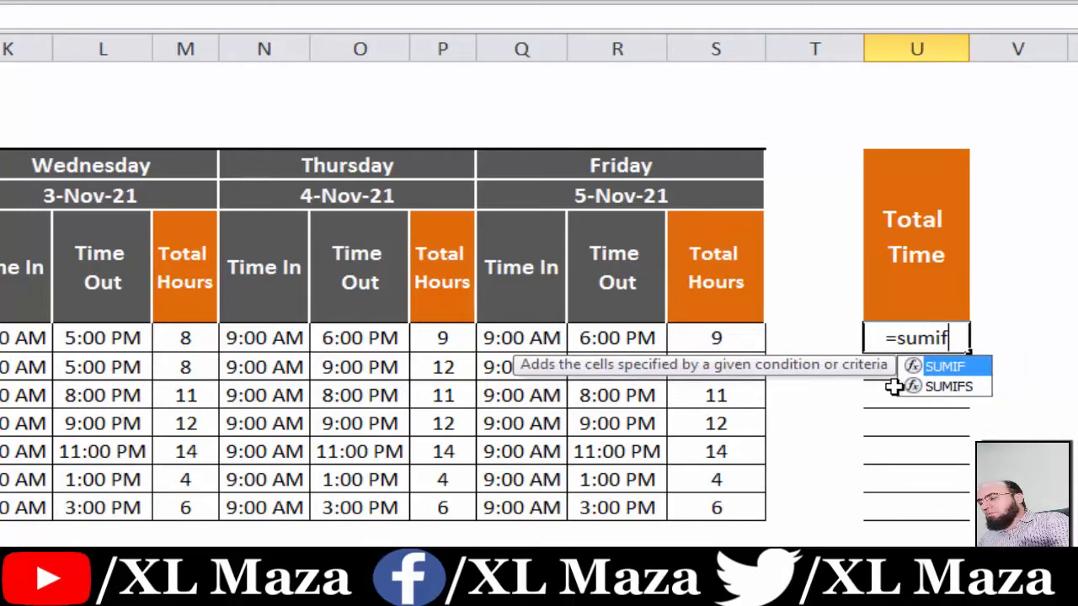
pyautogui.write('(')
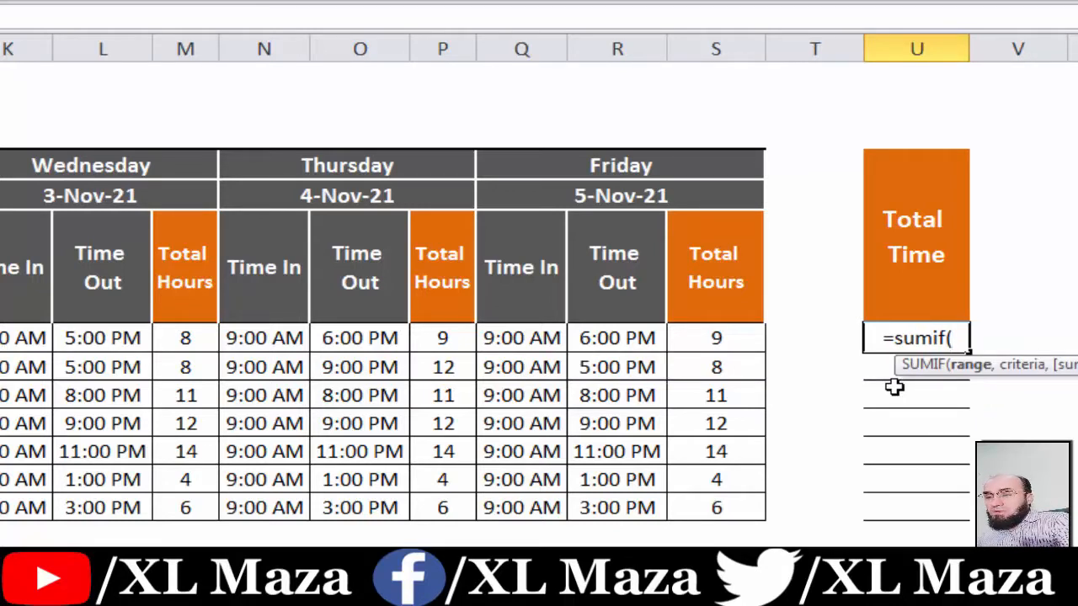
pyautogui.press('Left')
pyautogui.press('Left')
pyautogui.press('Left')
pyautogui.press('Left')
pyautogui.press('Left')
pyautogui.press('Left')
pyautogui.press('Left')
pyautogui.press('Left')
pyautogui.press('Left')
pyautogui.press('Left')
pyautogui.press('Left')
pyautogui.press('Left')
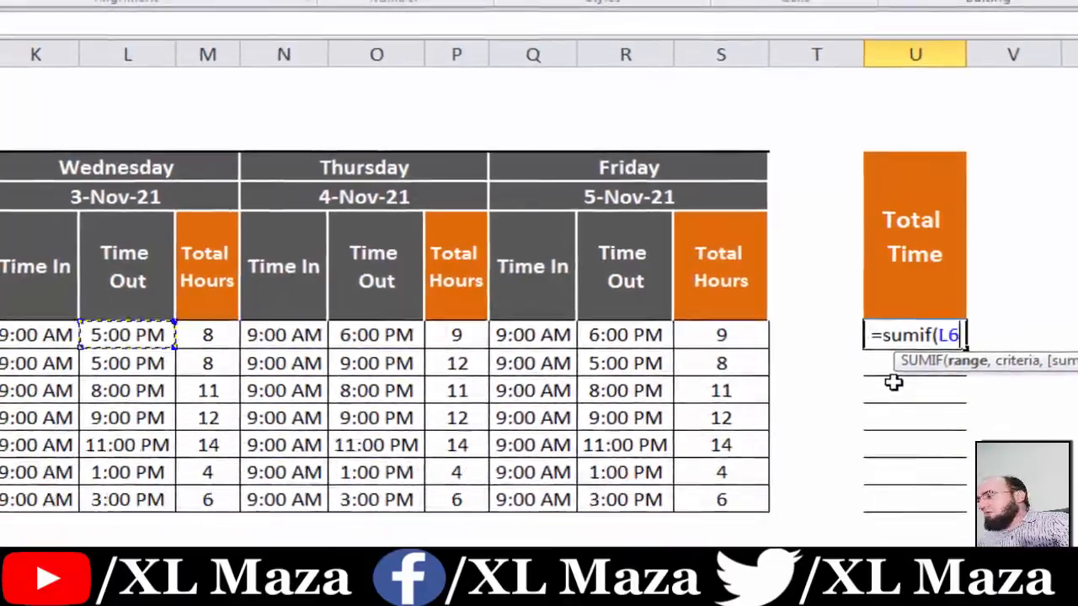
pyautogui.press('Left')
pyautogui.press('Left')
pyautogui.press('Left')
pyautogui.press('Left')
pyautogui.press('Up')
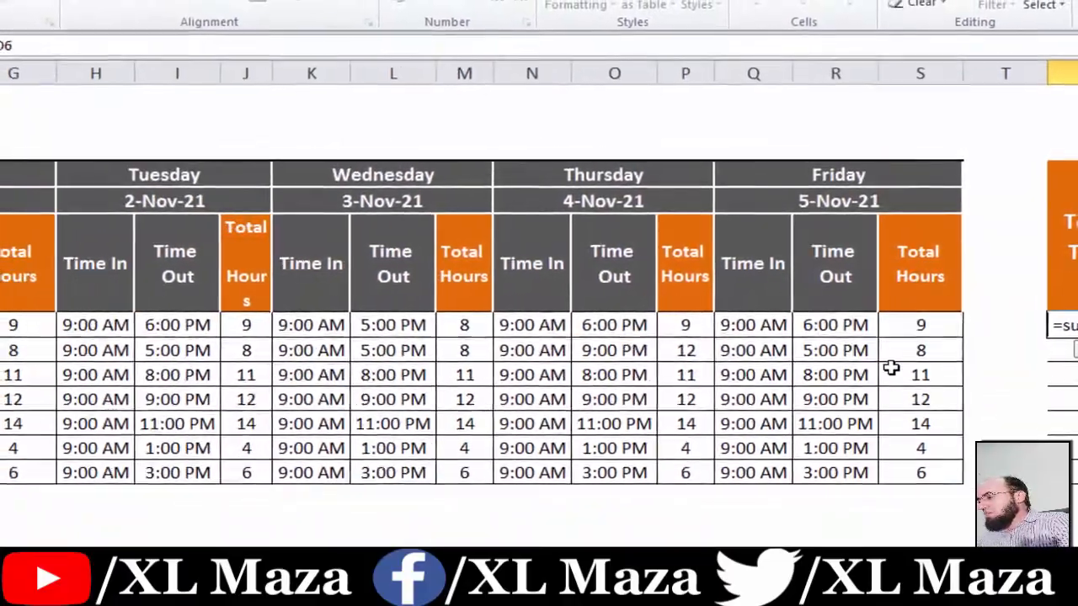
pyautogui.hotkey('shift', 'Right')
pyautogui.hotkey('shift', 'Right')
pyautogui.hotkey('shift', 'Right')
pyautogui.hotkey('shift', 'Right')
pyautogui.hotkey('shift', 'Right')
pyautogui.hotkey('shift', 'Right')
pyautogui.hotkey('shift', 'Right')
pyautogui.hotkey('shift', 'Right')
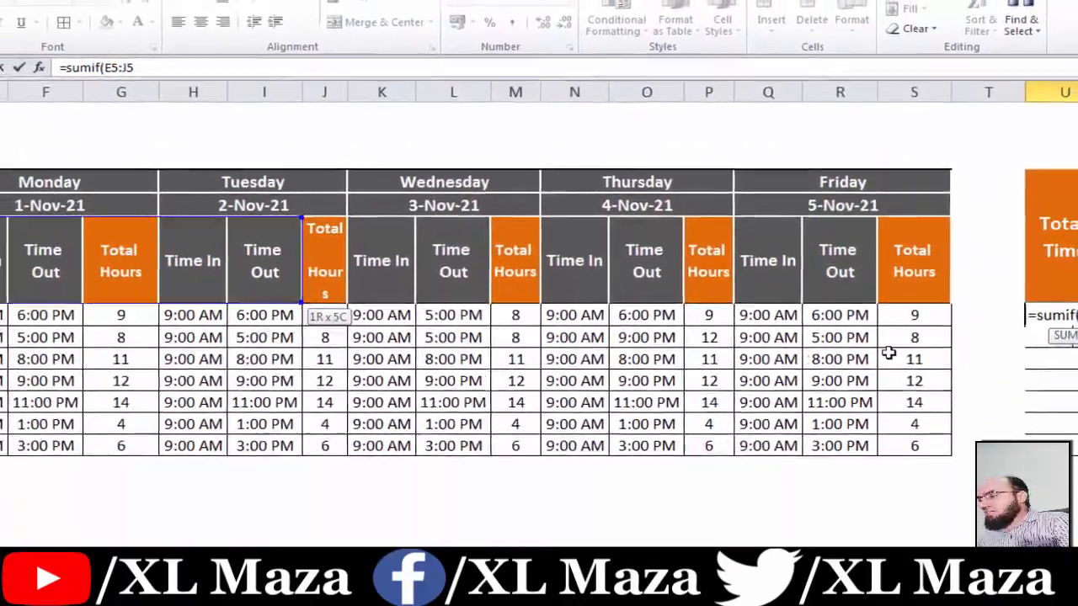
pyautogui.hotkey('shift', 'Right')
pyautogui.hotkey('shift', 'Right')
pyautogui.hotkey('shift', 'Right')
pyautogui.hotkey('shift', 'Right')
pyautogui.hotkey('shift', 'Right')
pyautogui.hotkey('shift', 'Right')
pyautogui.hotkey('shift', 'Down')
pyautogui.hotkey('shift', 'Down')
pyautogui.hotkey('shift', 'Down')
pyautogui.hotkey('shift', 'Down')
pyautogui.hotkey('shift', 'Down')
pyautogui.hotkey('shift', 'Down')
pyautogui.hotkey('shift', 'Down')
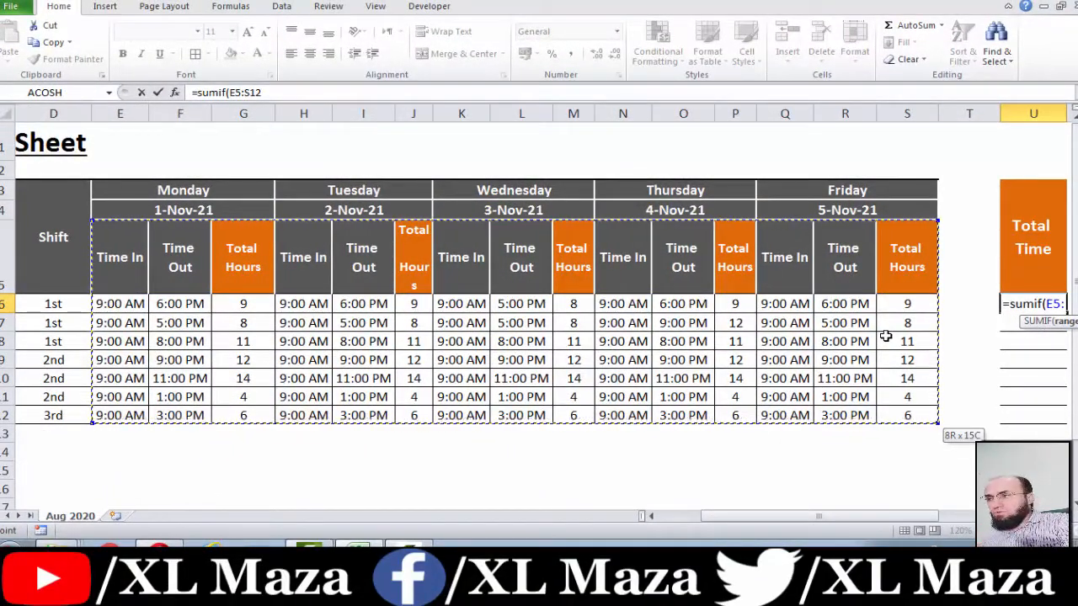
# Enter "Total Hours" as the criteria argument of the SUMIF formula in U6.
pyautogui.write(',')
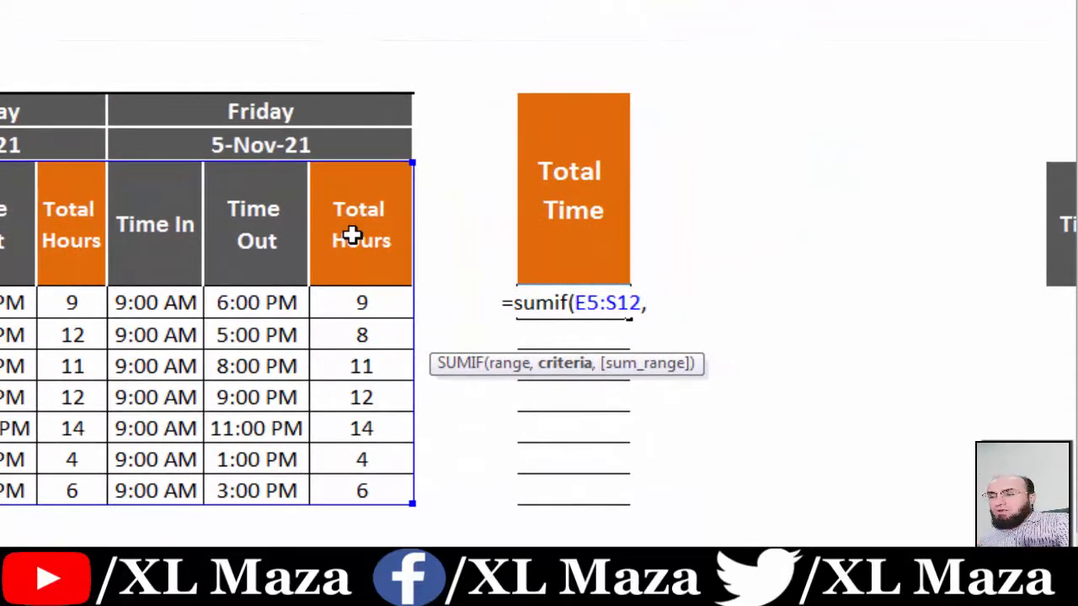
pyautogui.write('"')
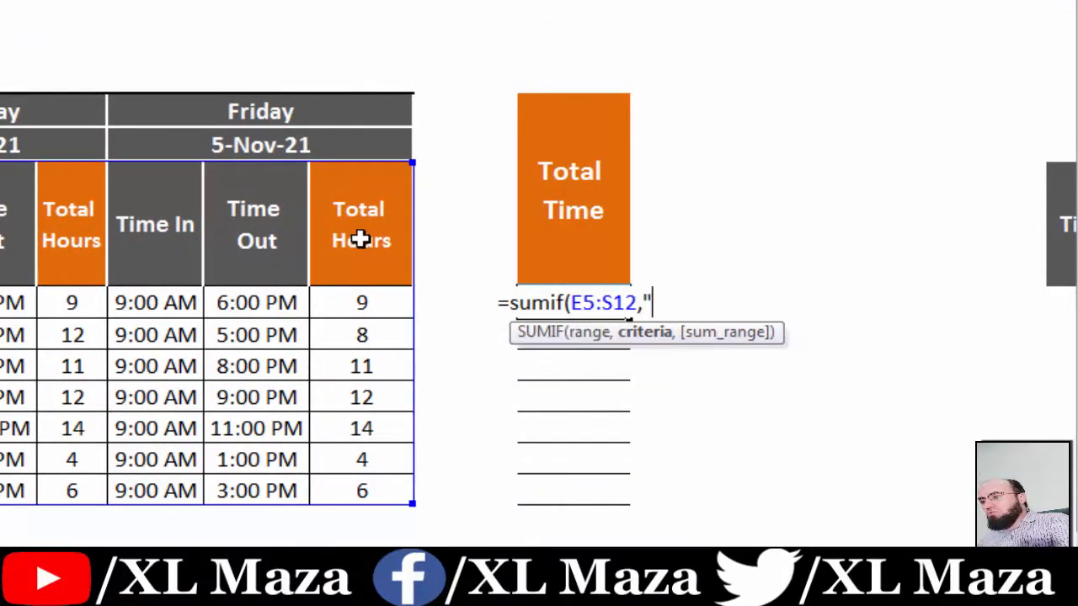
pyautogui.write('Total ')
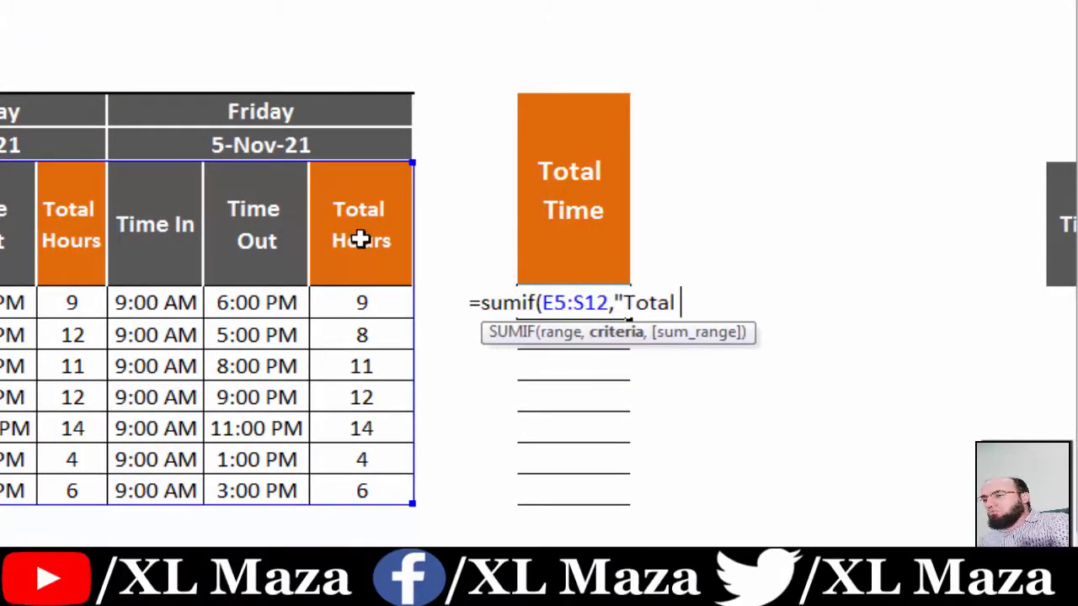
pyautogui.write('Hou')
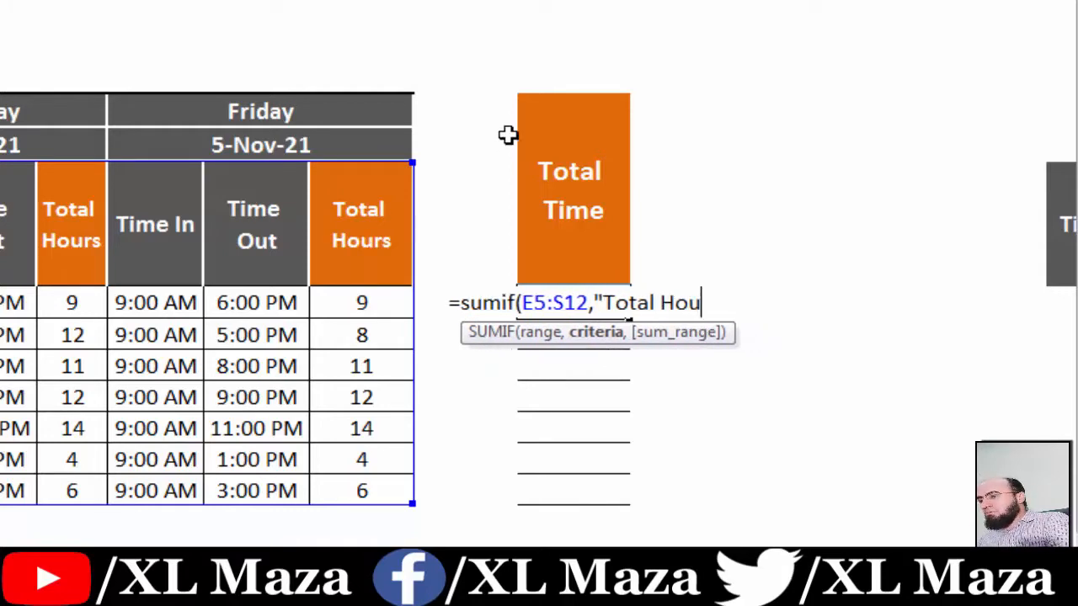
pyautogui.write('rs"')
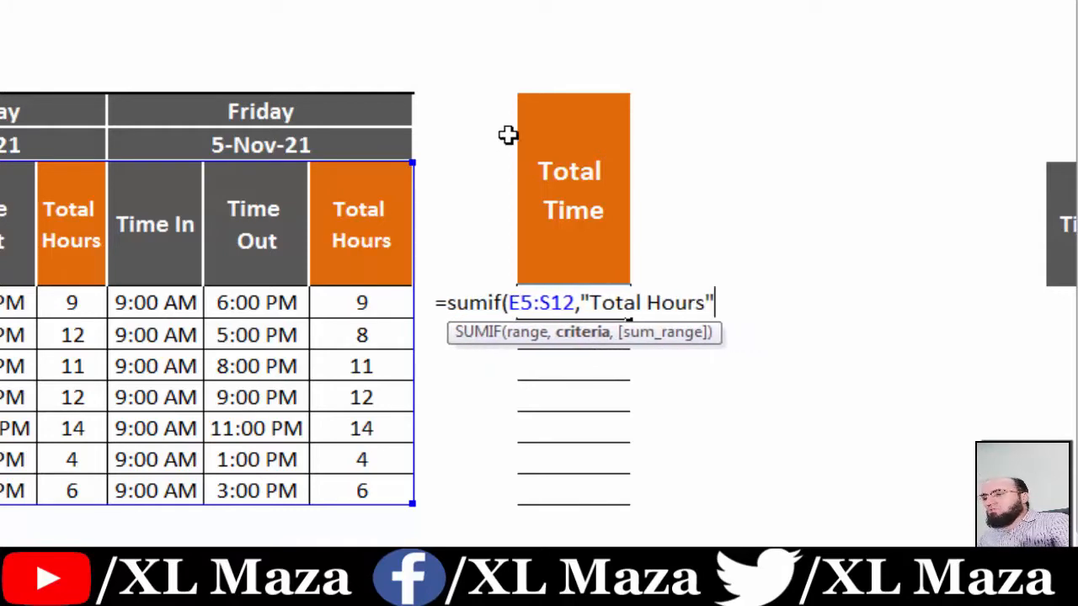
# Set E6:S6 as the sum range of the SUMIF formula in U6 and complete the formula.
pyautogui.write(',')
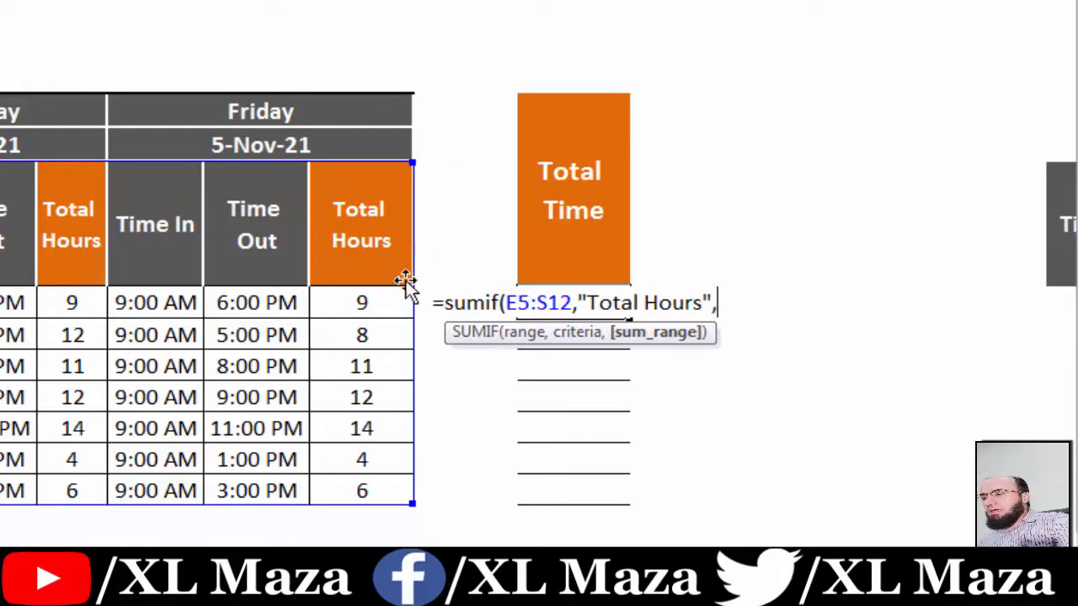
pyautogui.click(360, 300)
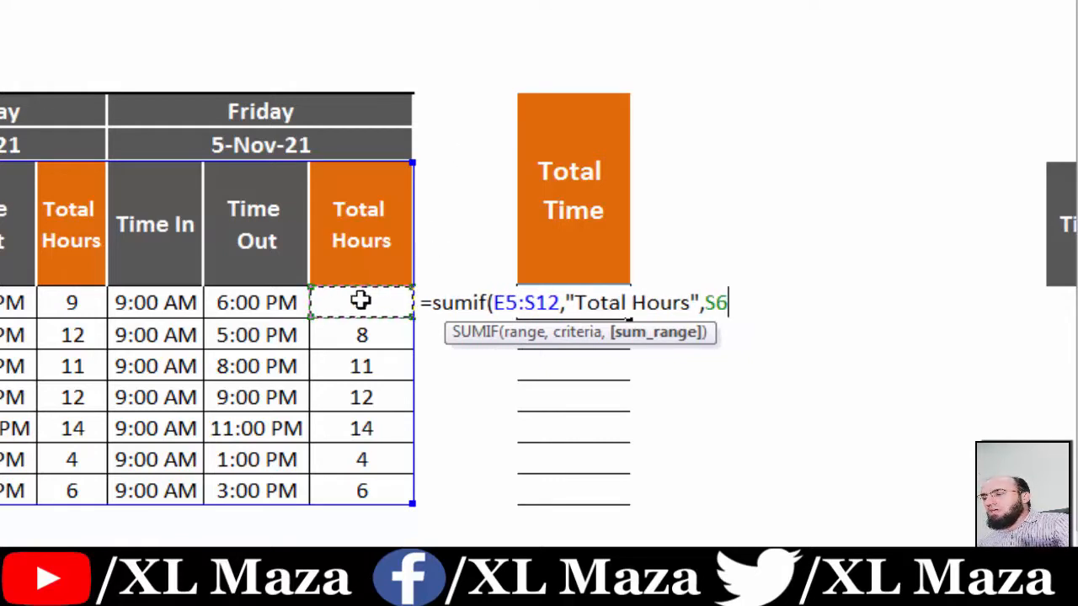
pyautogui.hotkey('shift', 'Left')
pyautogui.hotkey('shift', 'Left')
pyautogui.hotkey('shift', 'Left')
pyautogui.hotkey('shift', 'Left')
pyautogui.hotkey('shift', 'Left')
pyautogui.hotkey('shift', 'Left')
pyautogui.hotkey('shift', 'Left')
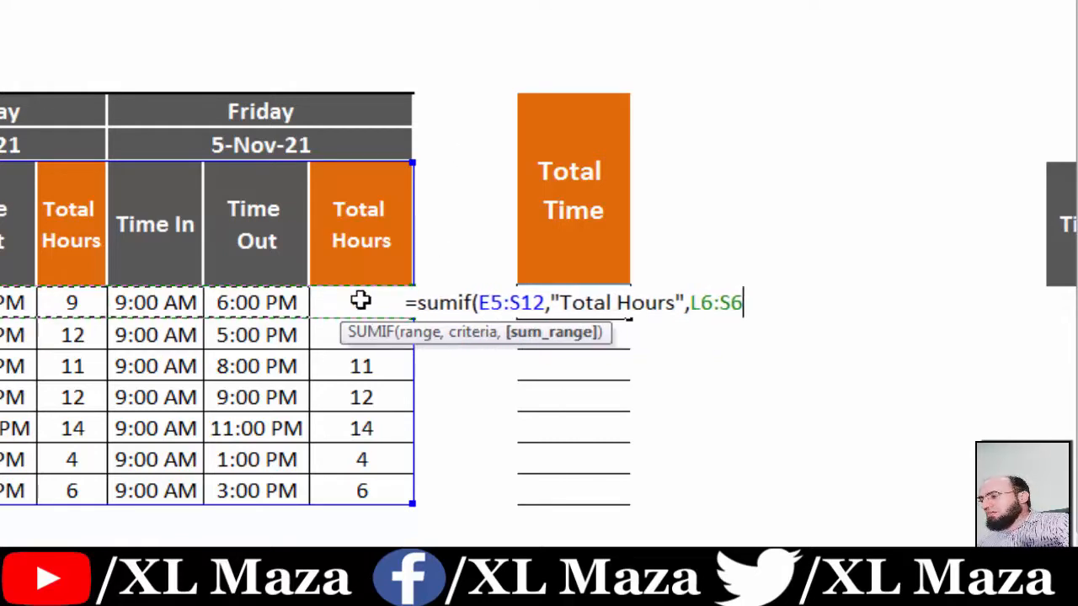
pyautogui.hotkey('shift', 'Left')
pyautogui.hotkey('shift', 'Left')
pyautogui.hotkey('shift', 'Left')
pyautogui.hotkey('shift', 'Left')
pyautogui.hotkey('shift', 'Left')
pyautogui.hotkey('shift', 'Left')
pyautogui.hotkey('shift', 'Left')
pyautogui.hotkey('shift', 'Left')
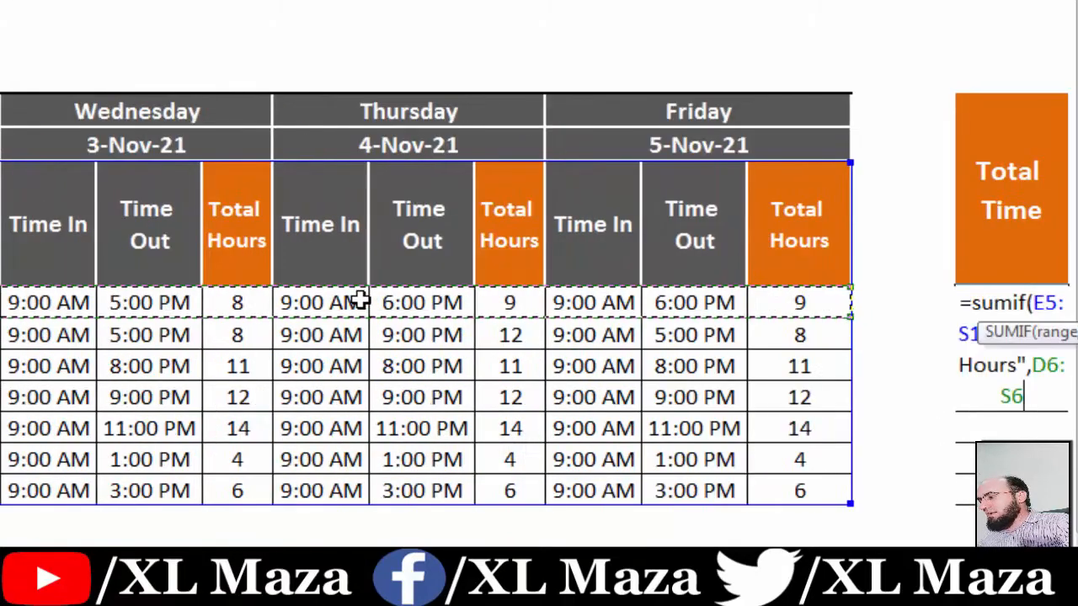
pyautogui.hotkey('shift', 'Right')
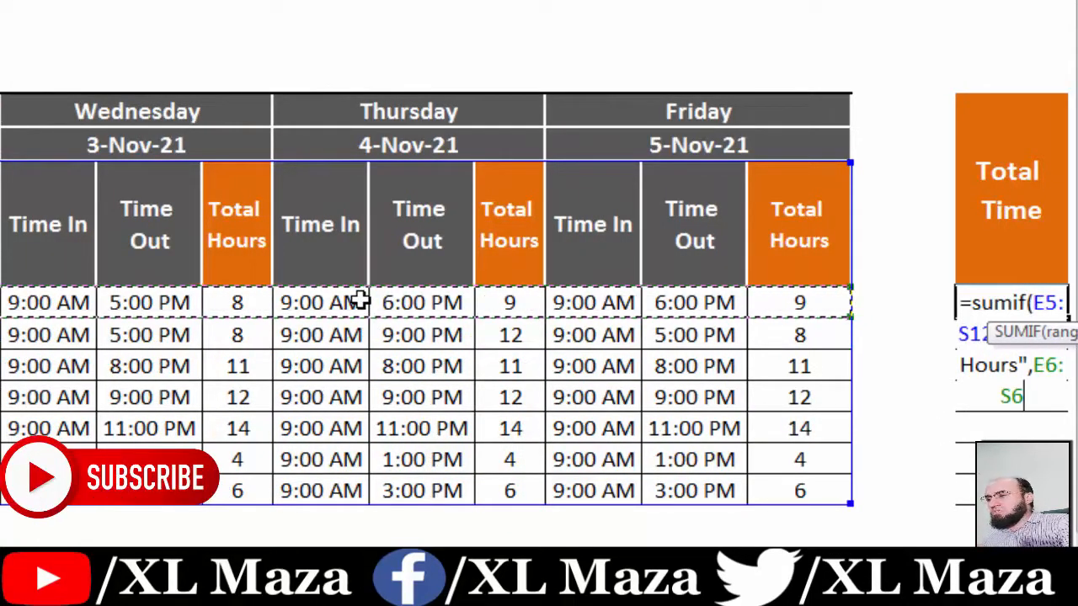
pyautogui.write(')')
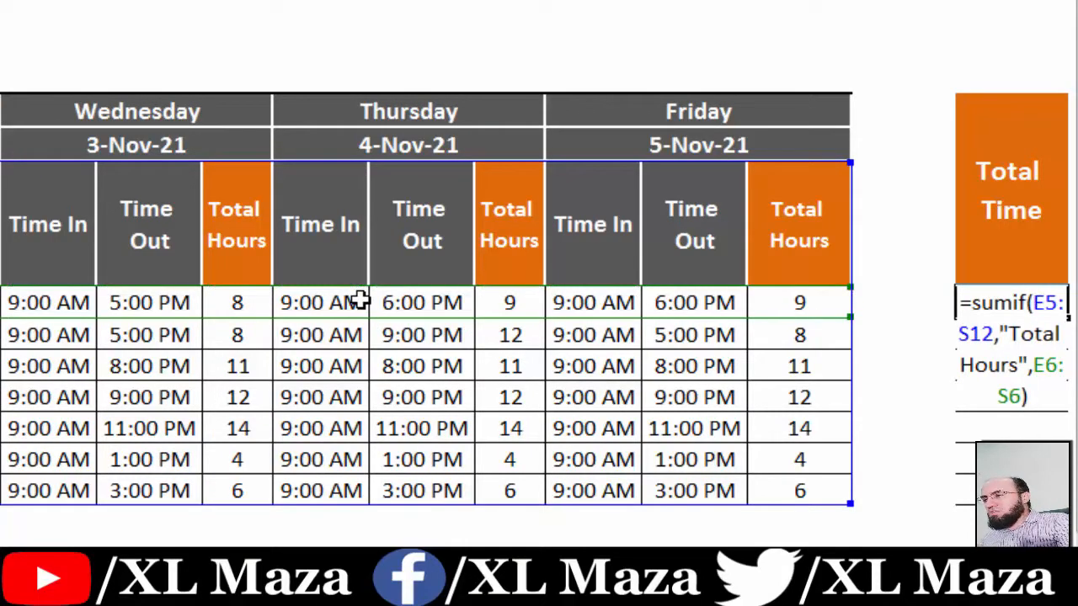
pyautogui.press('Return')
pyautogui.press('Up')
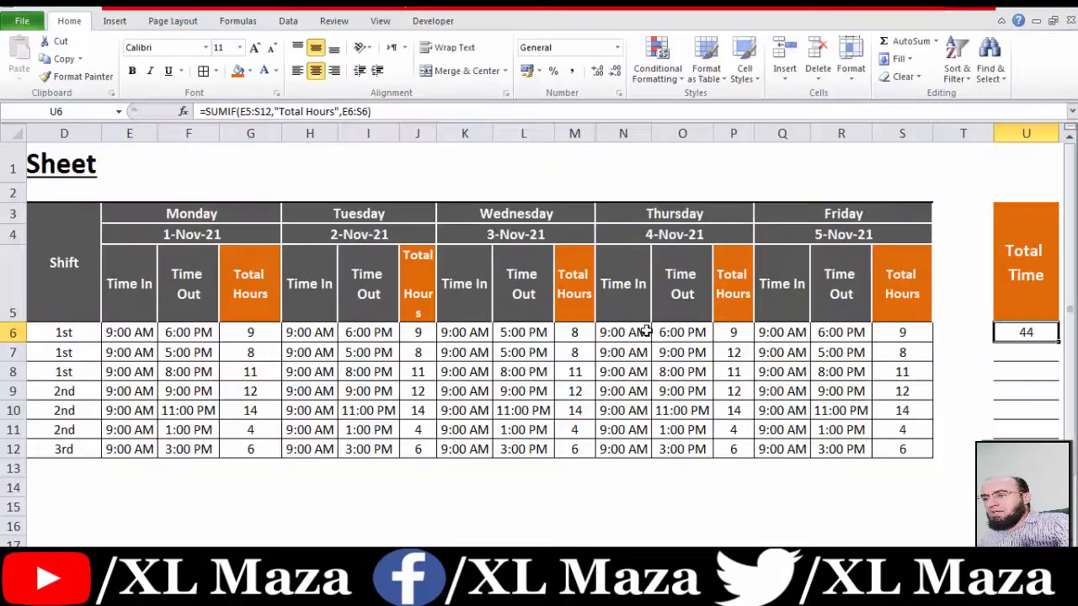
pyautogui.press('Left')
pyautogui.press('Right')
pyautogui.press('Left')
pyautogui.press('Right')
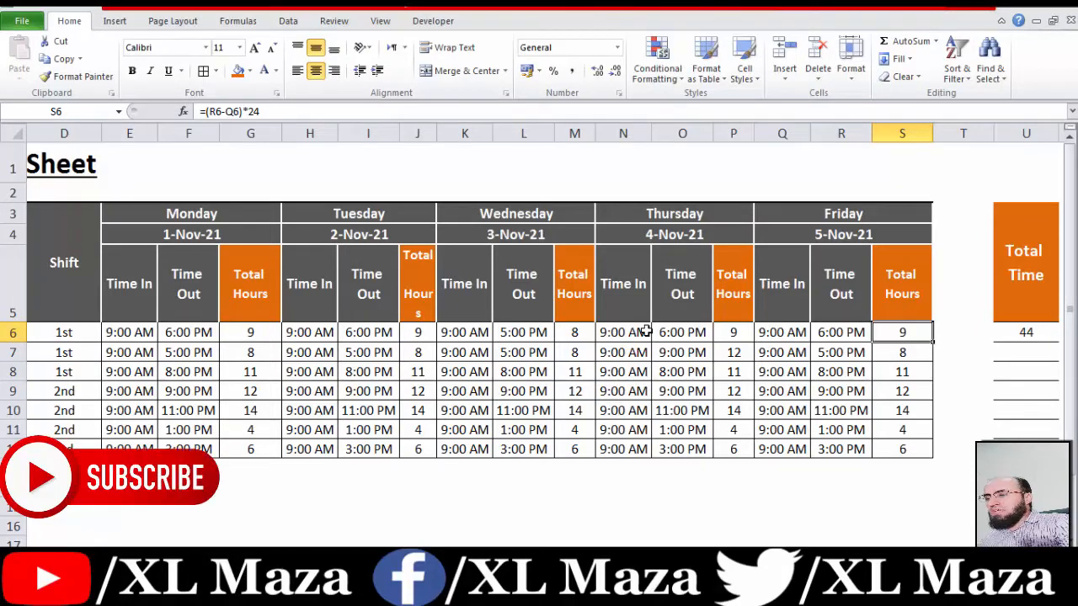
pyautogui.press('Left')
pyautogui.press('Right')
pyautogui.press('Right')
pyautogui.press('Left')
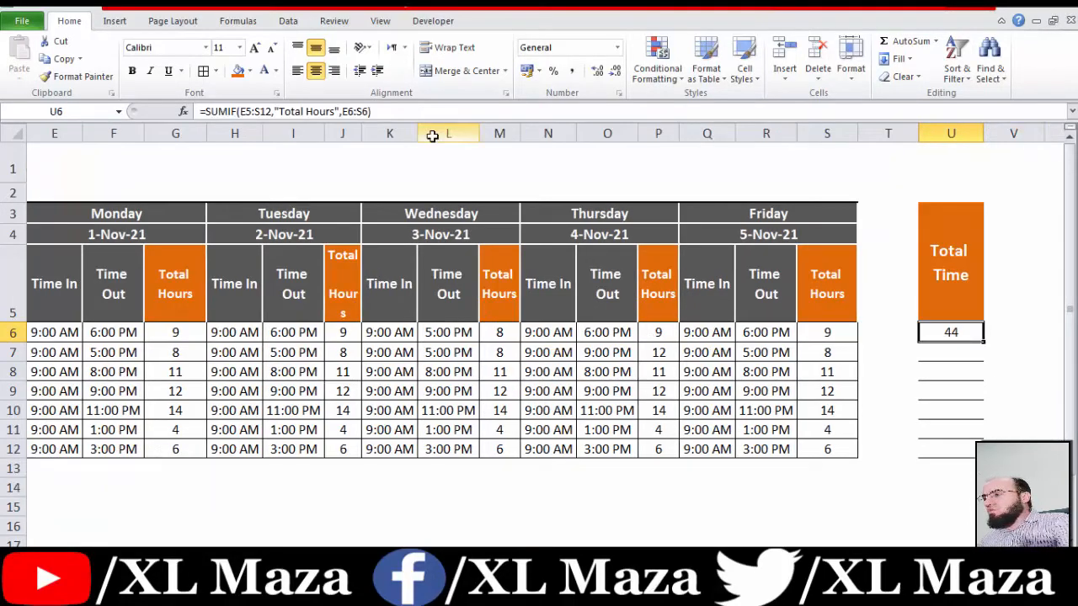
# Make the first employee's Total Time value in U6 bold and enlarge its font to size 16.
pyautogui.click(132, 71)
pyautogui.click(133, 71)
pyautogui.click(133, 71)
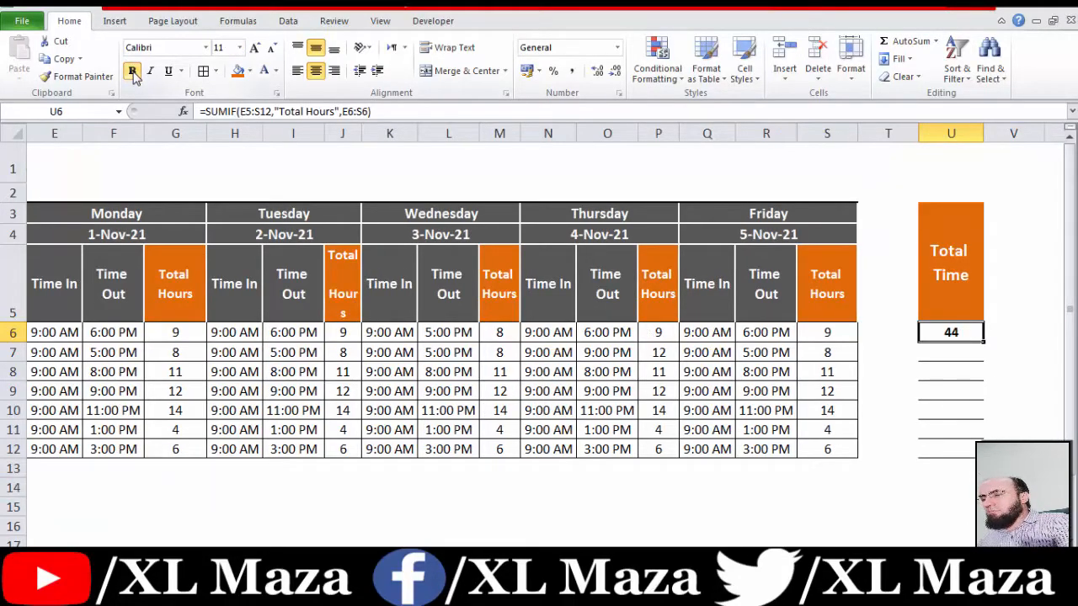
pyautogui.click(254, 49)
pyautogui.click(254, 48)
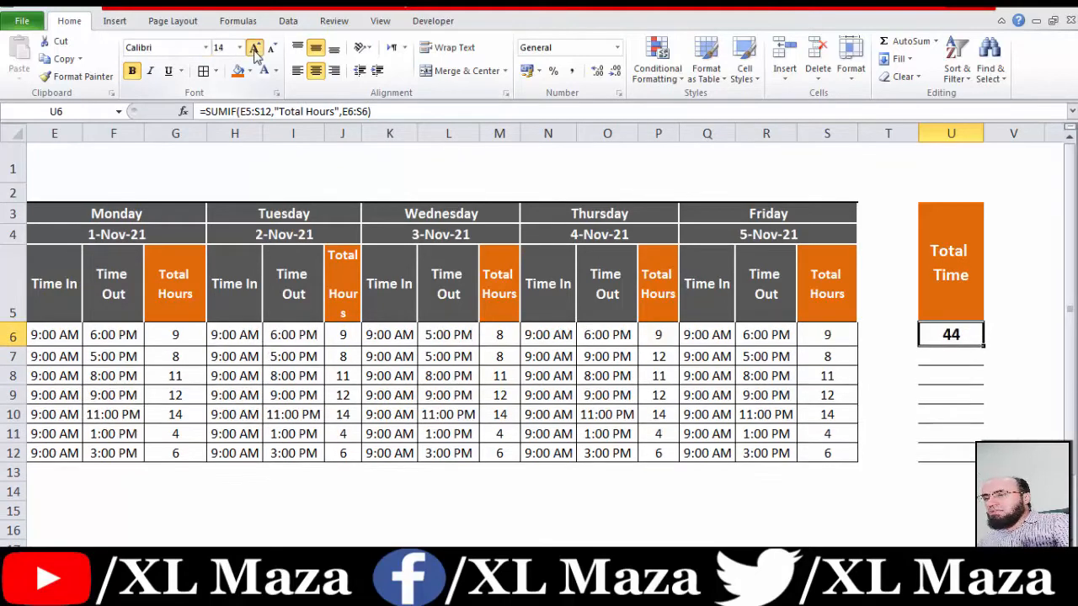
pyautogui.click(254, 49)
# Change the first employee's Wednesday Time In in K6 to 10:00 AM.
pyautogui.press('Left')
pyautogui.press('Left')
pyautogui.press('Left')
pyautogui.press('Left')
pyautogui.press('Left')
pyautogui.press('Left')
pyautogui.press('Left')
pyautogui.press('Left')
pyautogui.press('Left')
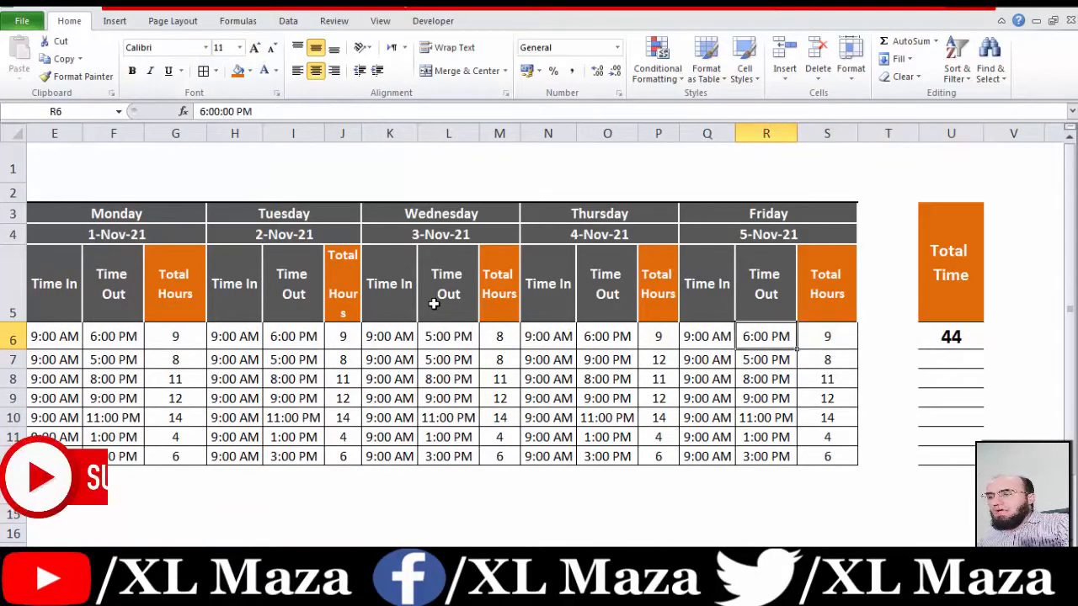
pyautogui.press('Left')
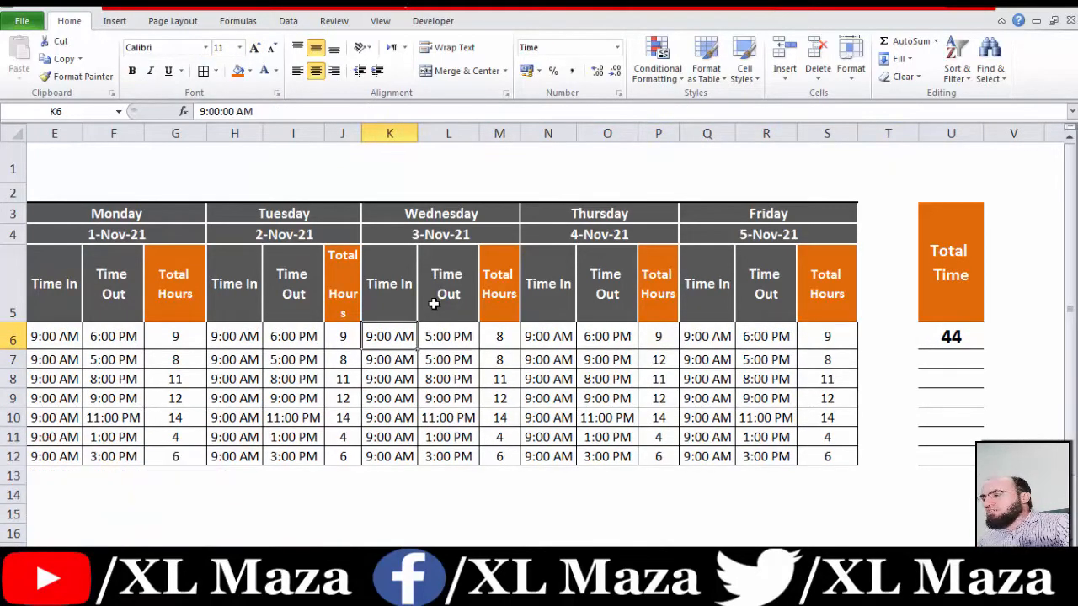
pyautogui.press('Right')
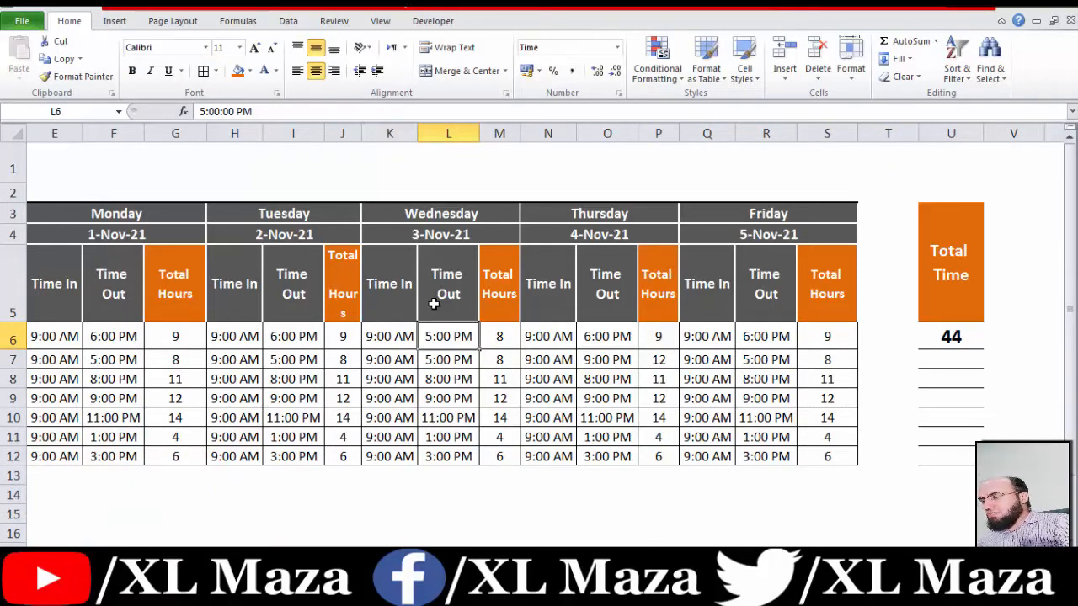
pyautogui.press('Left')
pyautogui.write('10')
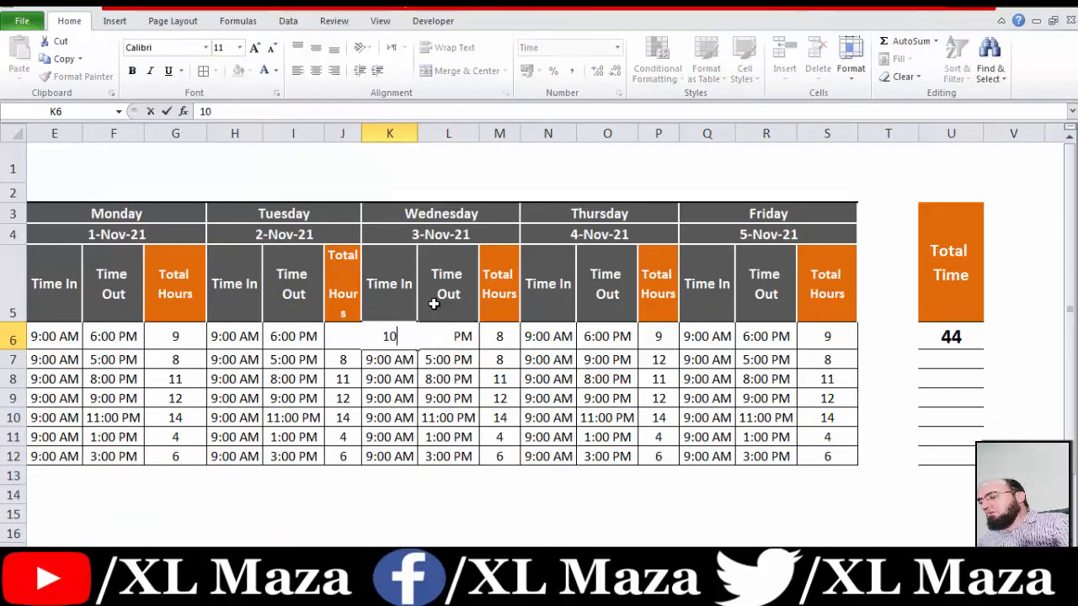
pyautogui.write(':00')
pyautogui.press('Return')
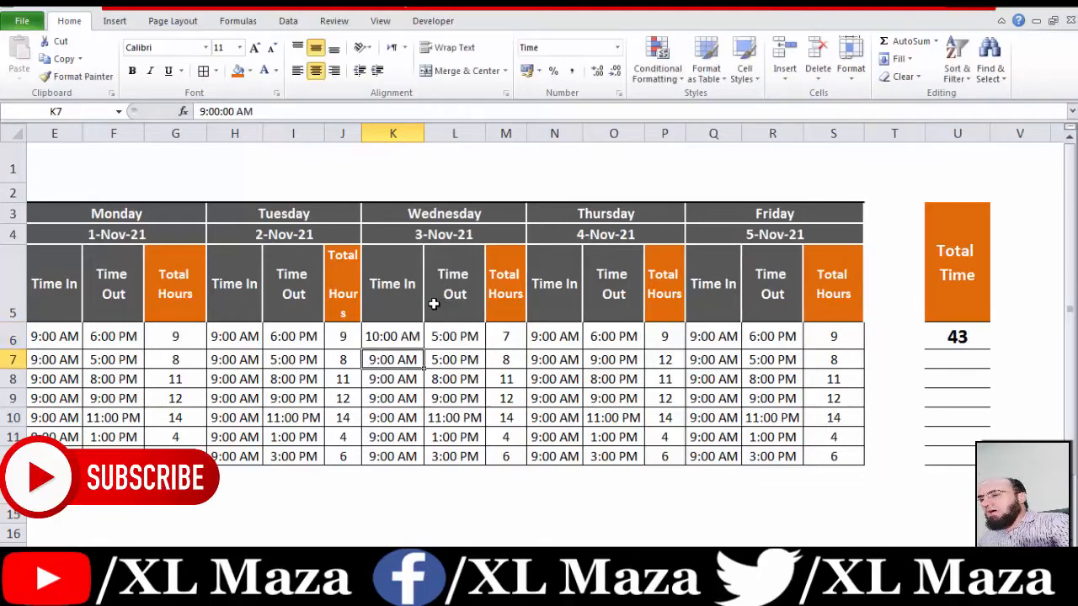
# Make the starting cell of the criteria range in U6's SUMIF formula absolute as $E$5.
pyautogui.press('Up')
pyautogui.press('Right')
pyautogui.press('Right')
pyautogui.press('Right')
pyautogui.press('Right')
pyautogui.press('Right')
pyautogui.press('Right')
pyautogui.press('Right')
pyautogui.press('Right')
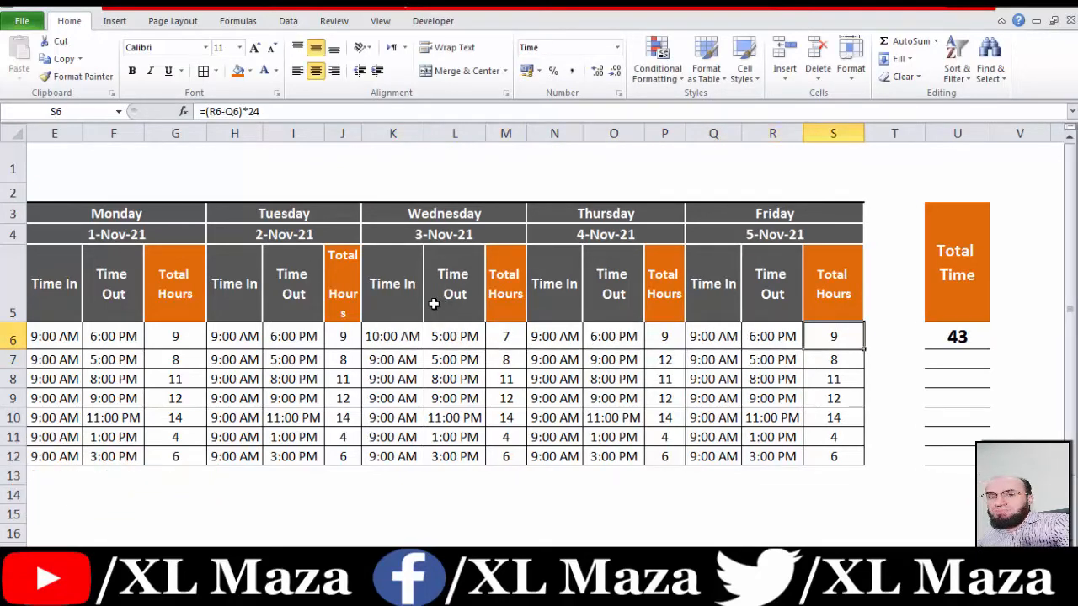
pyautogui.press('Right')
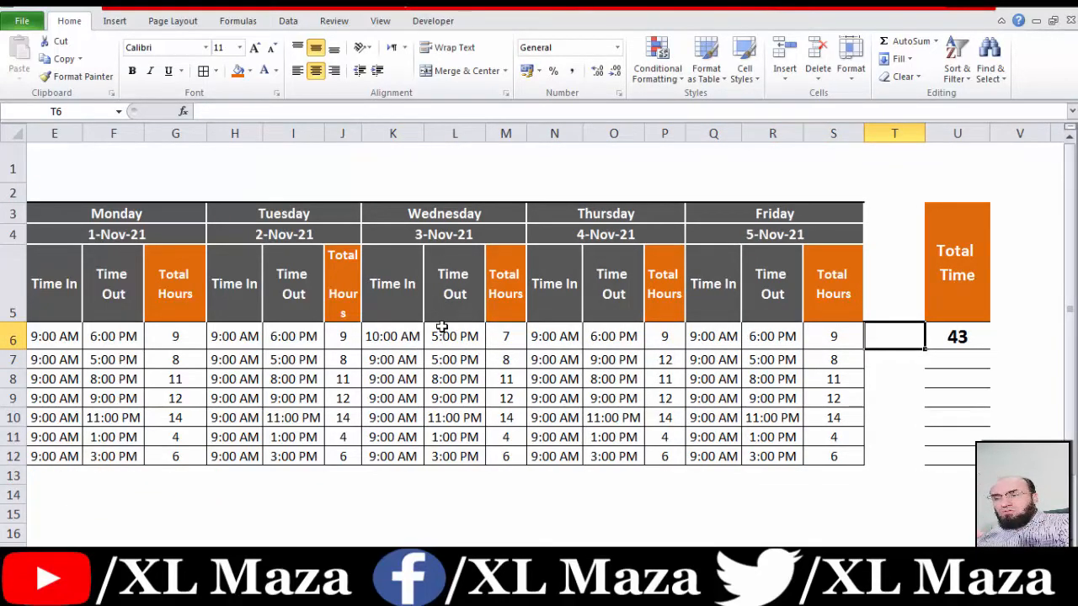
pyautogui.press('Right')
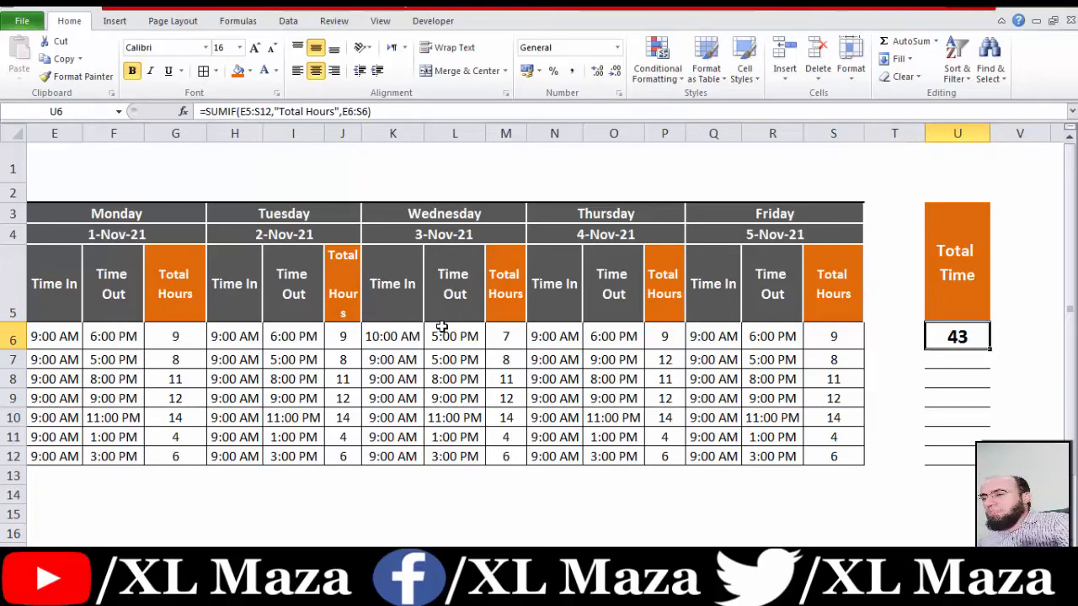
pyautogui.press('F2')
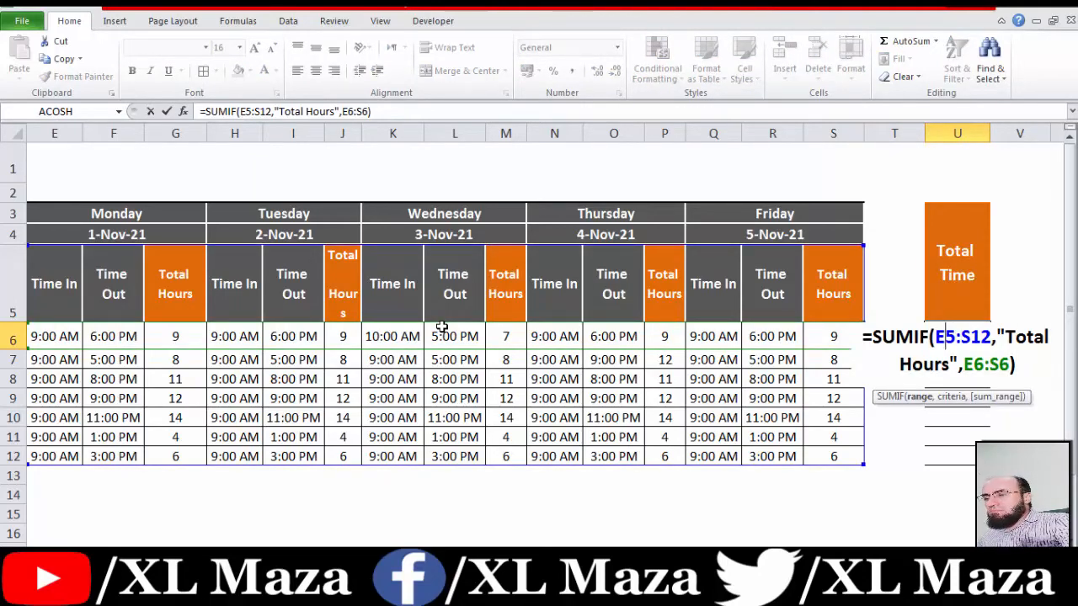
pyautogui.press('F4')
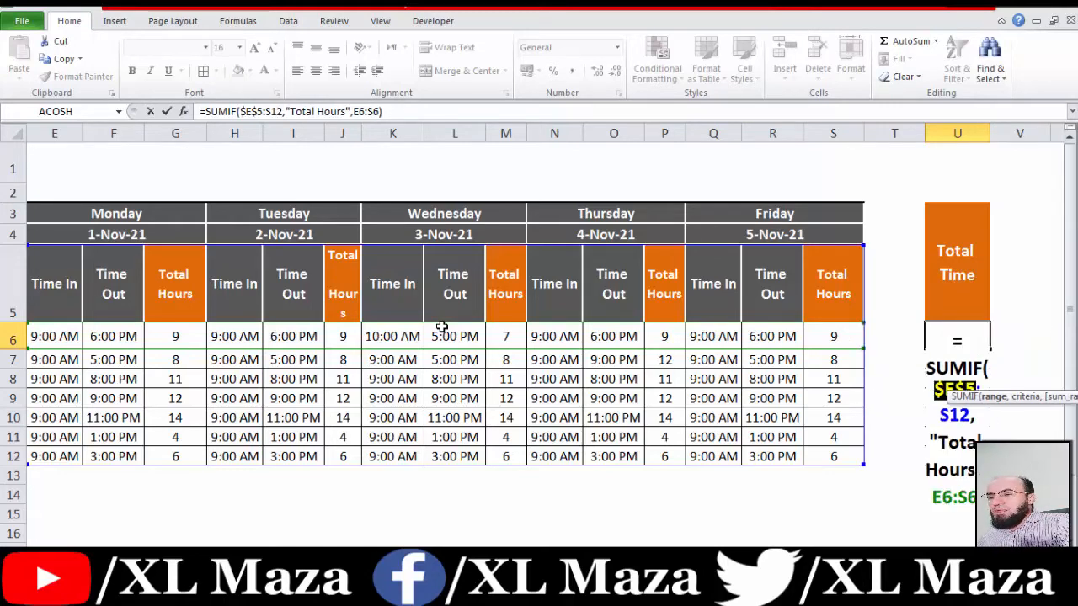
pyautogui.press('Return')
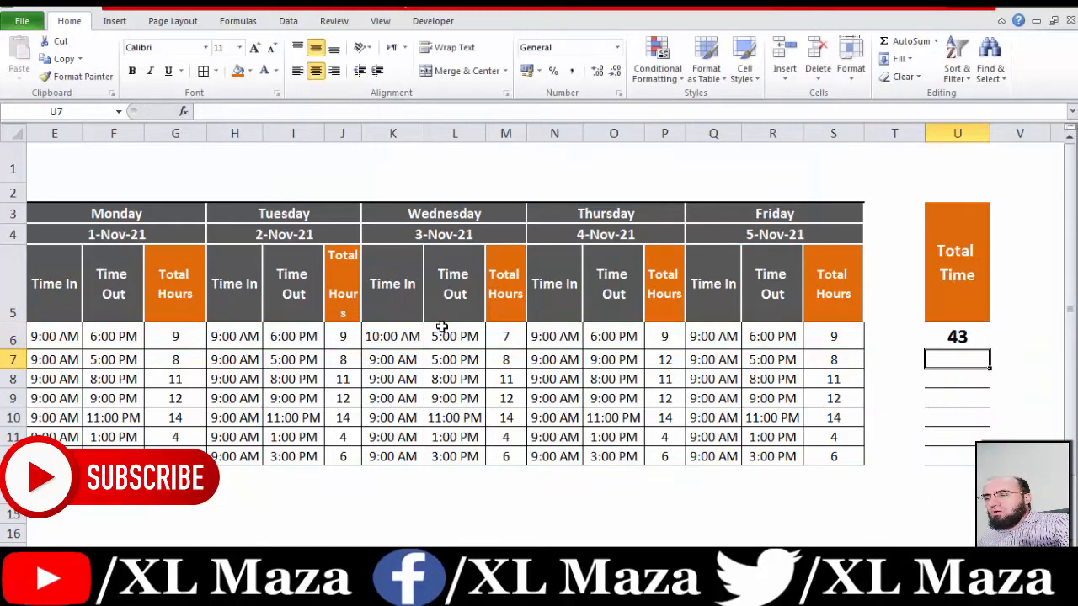
# Fill the SUMIF formula from U6 down through U12 for the remaining employees.
pyautogui.press('Up')
pyautogui.hotkey('shift', 'Down')
pyautogui.hotkey('shift', 'Down')
pyautogui.hotkey('shift', 'Down')
pyautogui.hotkey('shift', 'Down')
pyautogui.hotkey('shift', 'Down')
pyautogui.hotkey('shift', 'Down')
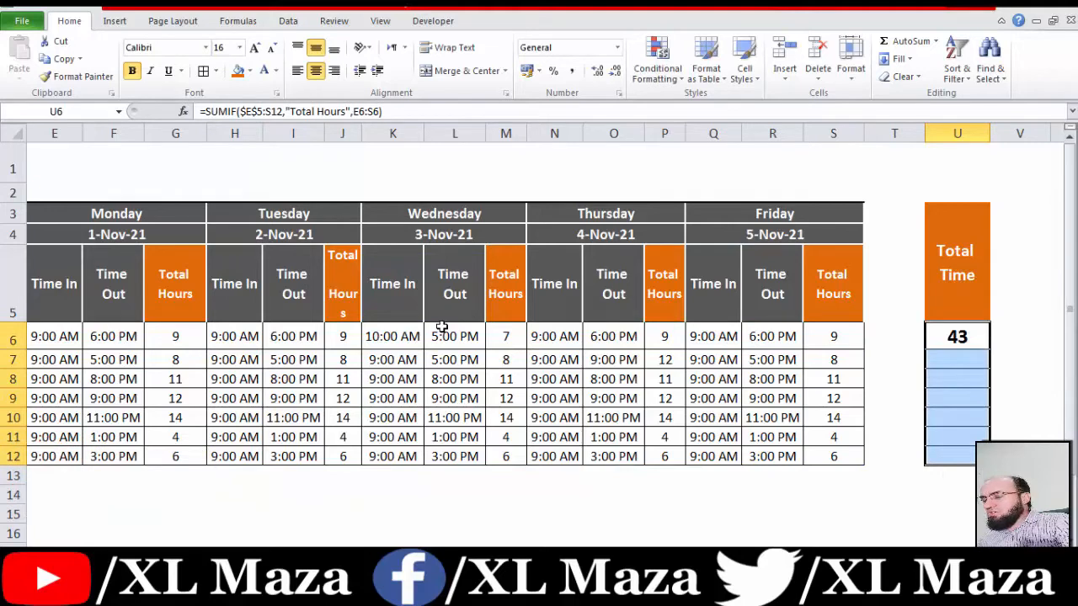
pyautogui.hotkey('ctrl', 'd')
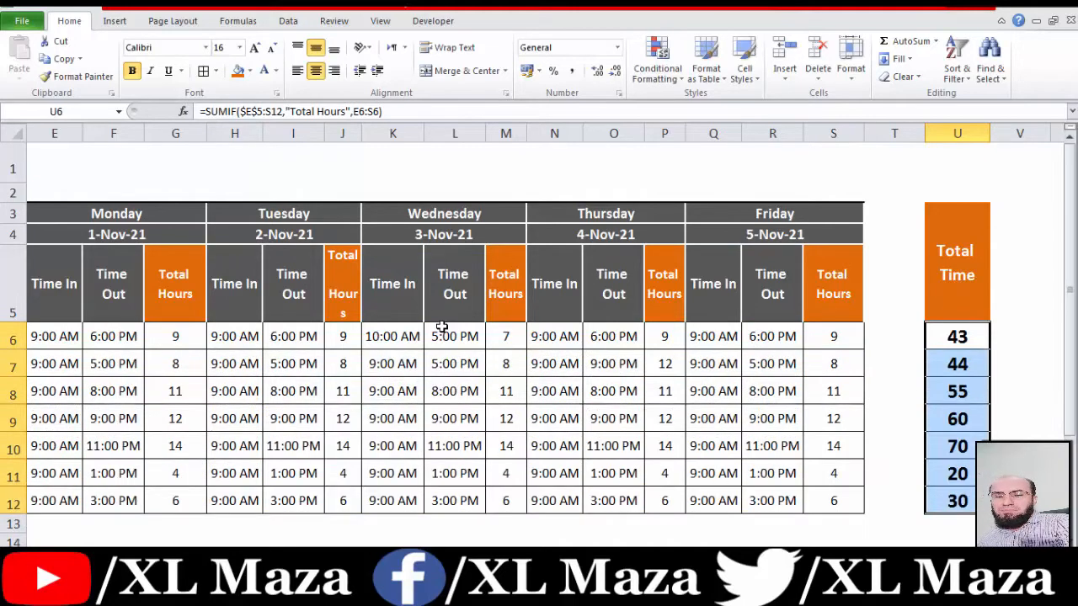
pyautogui.press('Down')
pyautogui.press('Up')
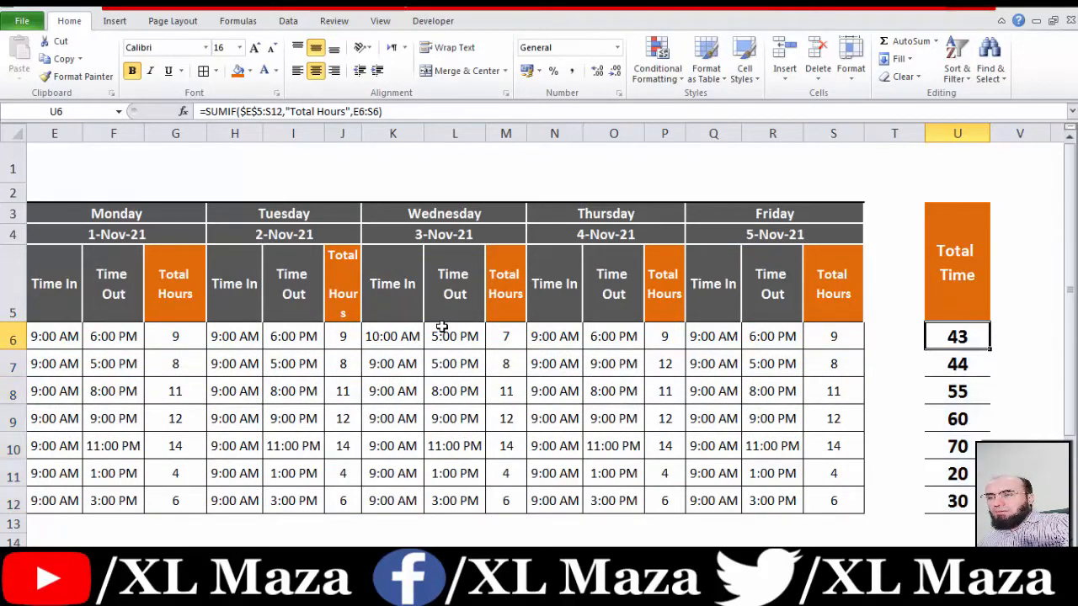
# Narrow the empty spacer column T between the Friday block and the Total Time column.
pyautogui.press('Left')
pyautogui.press('Right')
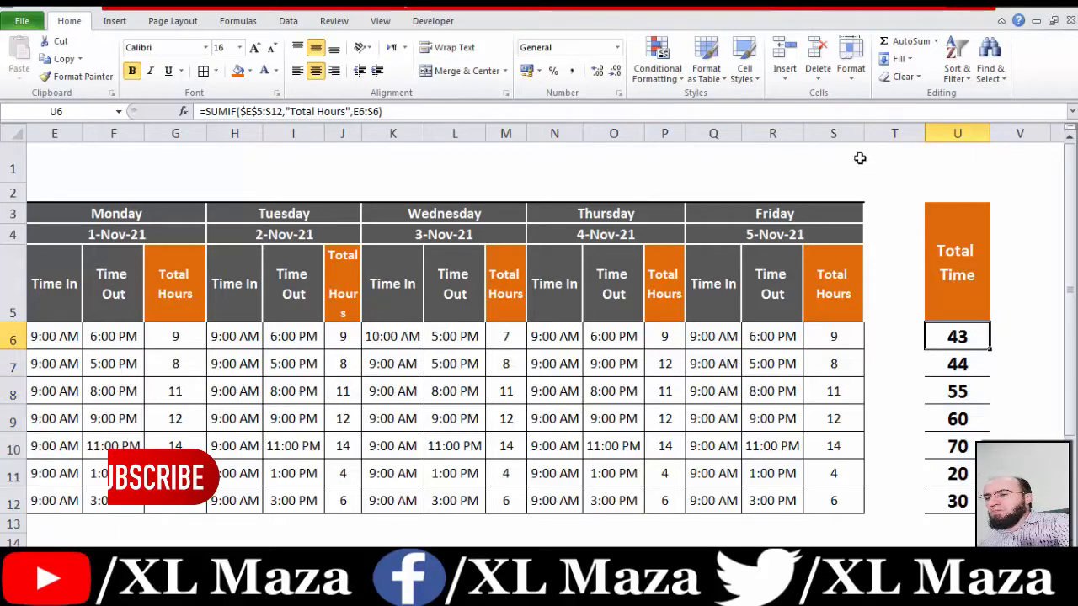
pyautogui.moveTo(924, 131); pyautogui.dragTo(883, 131)
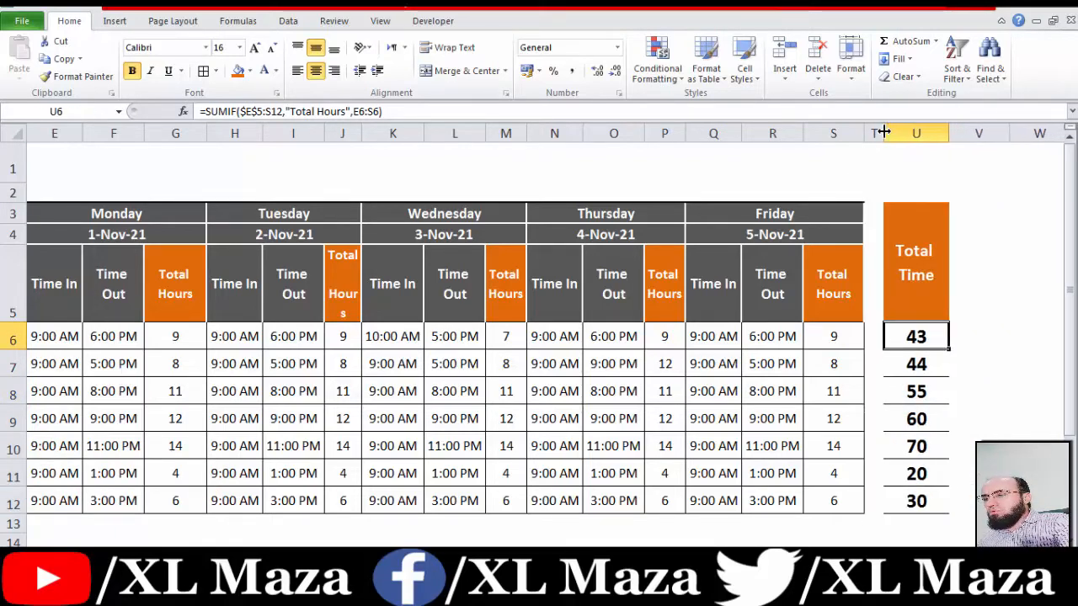
pyautogui.click(937, 364)
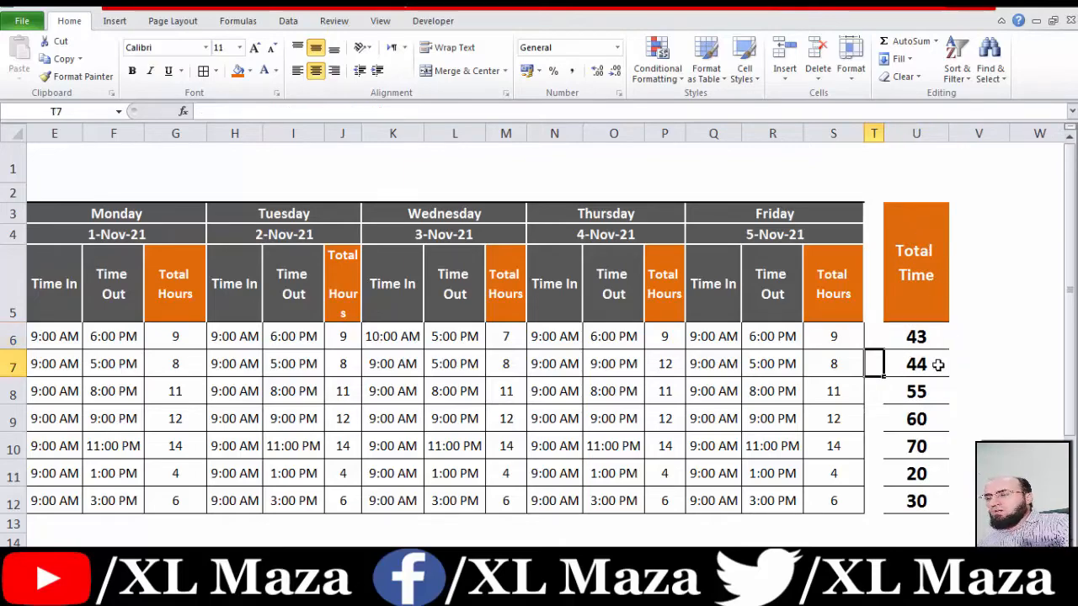
pyautogui.press('Down')
pyautogui.press('Left')
pyautogui.press('Left')
pyautogui.press('Left')
pyautogui.press('Right')
pyautogui.press('Right')
pyautogui.press('Right')
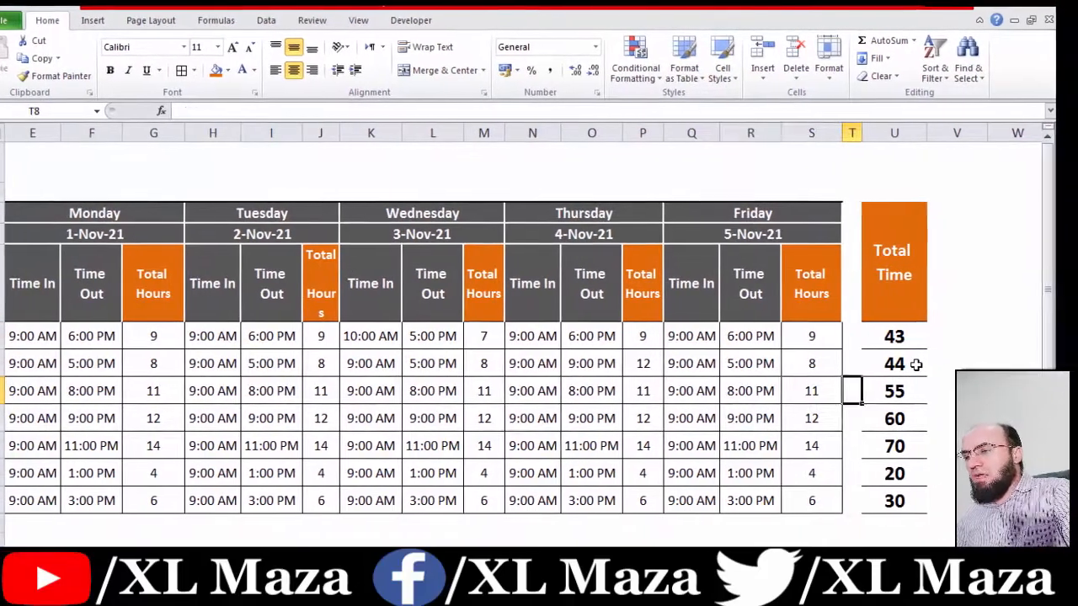
pyautogui.press('Down')
pyautogui.press('Left')
pyautogui.press('Left')
pyautogui.press('Left')
pyautogui.press('Left')
pyautogui.press('Left')
pyautogui.press('Left')
pyautogui.press('Left')
pyautogui.press('Left')
pyautogui.press('Left')
pyautogui.press('Left')
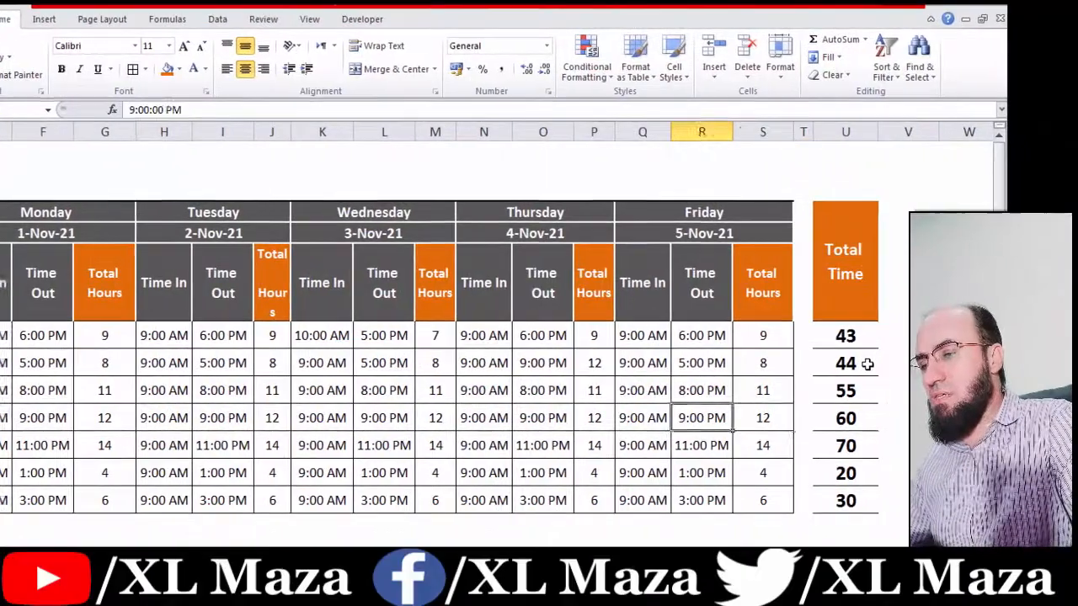
pyautogui.press('Left')
pyautogui.press('Left')
pyautogui.press('Left')
pyautogui.press('Left')
pyautogui.press('Left')
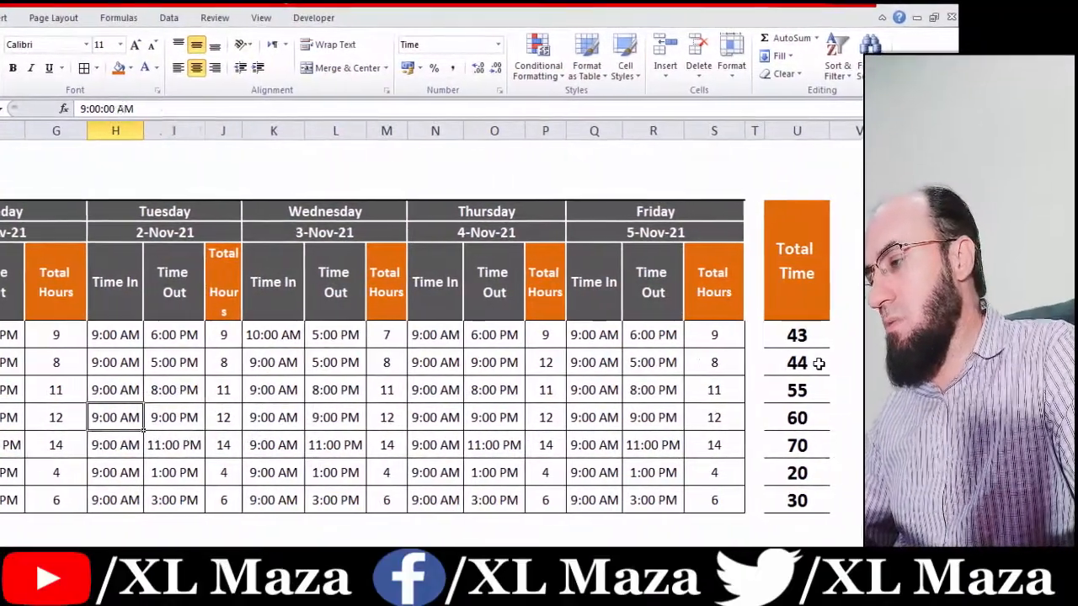
pyautogui.press('Right')
pyautogui.press('Right')
pyautogui.press('Right')
pyautogui.press('Right')
pyautogui.press('Right')
pyautogui.press('Right')
pyautogui.press('Right')
pyautogui.press('Right')
pyautogui.press('Right')
pyautogui.press('Right')
pyautogui.press('Right')
pyautogui.press('Right')
pyautogui.press('Right')
pyautogui.press('Right')
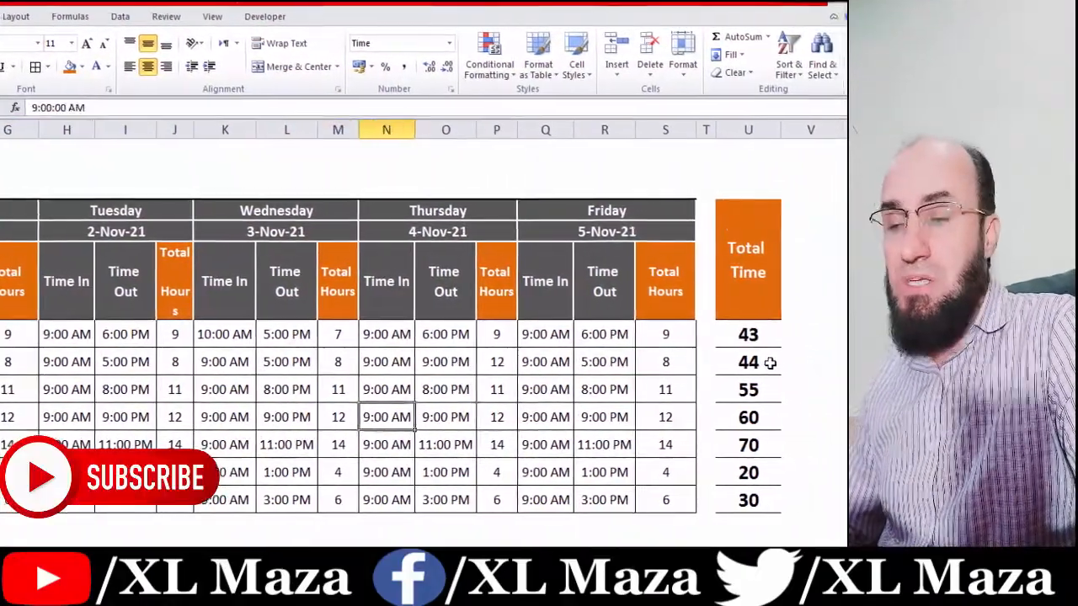
# Inspect the SUMIF formula in the first employee's Total Time cell U6 without changing it.
pyautogui.click(733, 362)
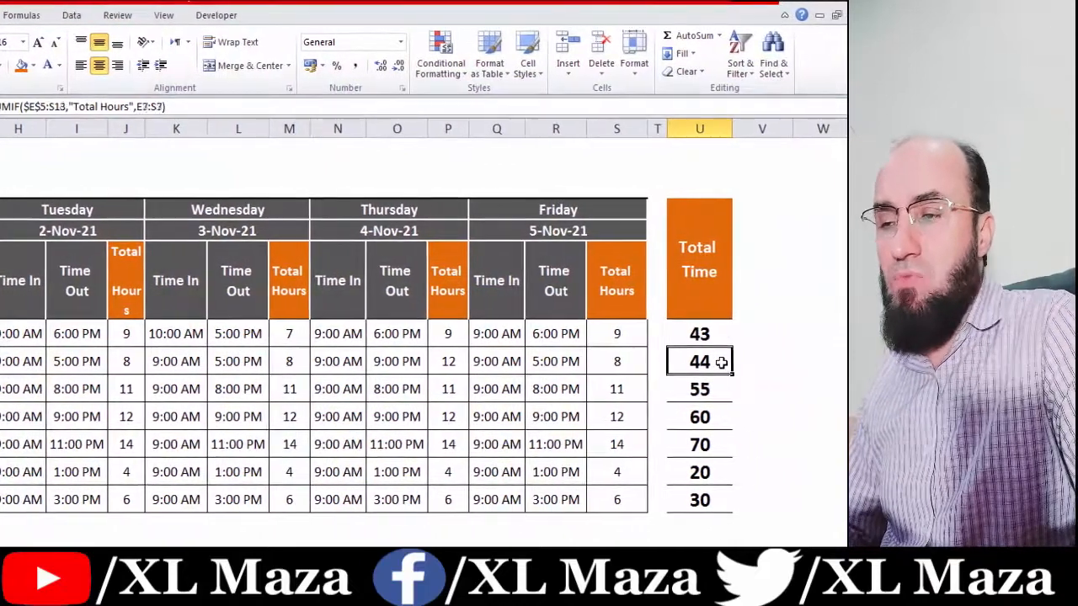
pyautogui.press('Up')
pyautogui.press('F2')
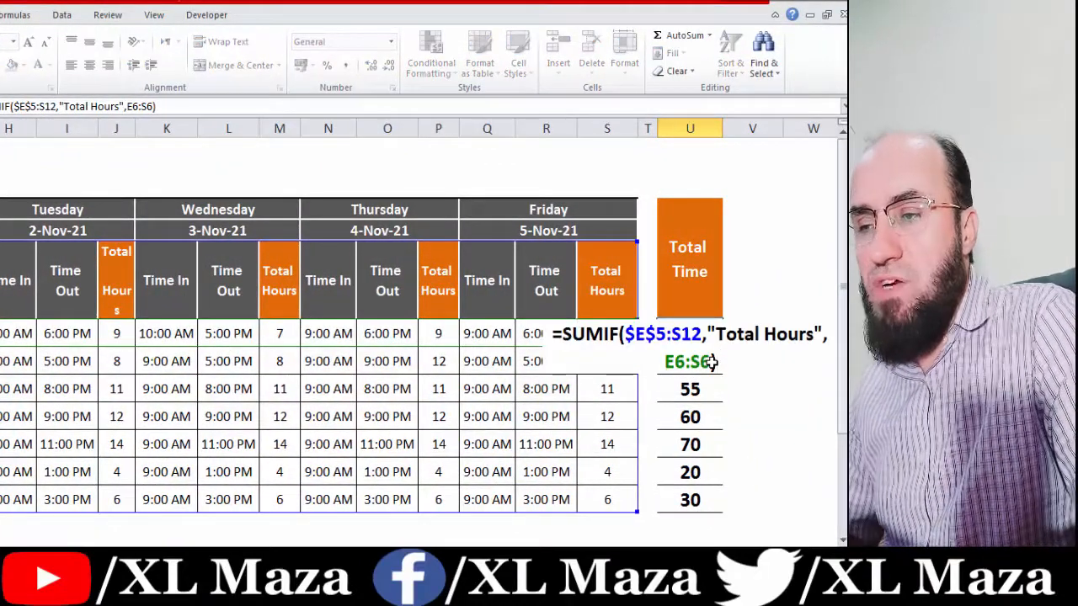
pyautogui.press('Escape')
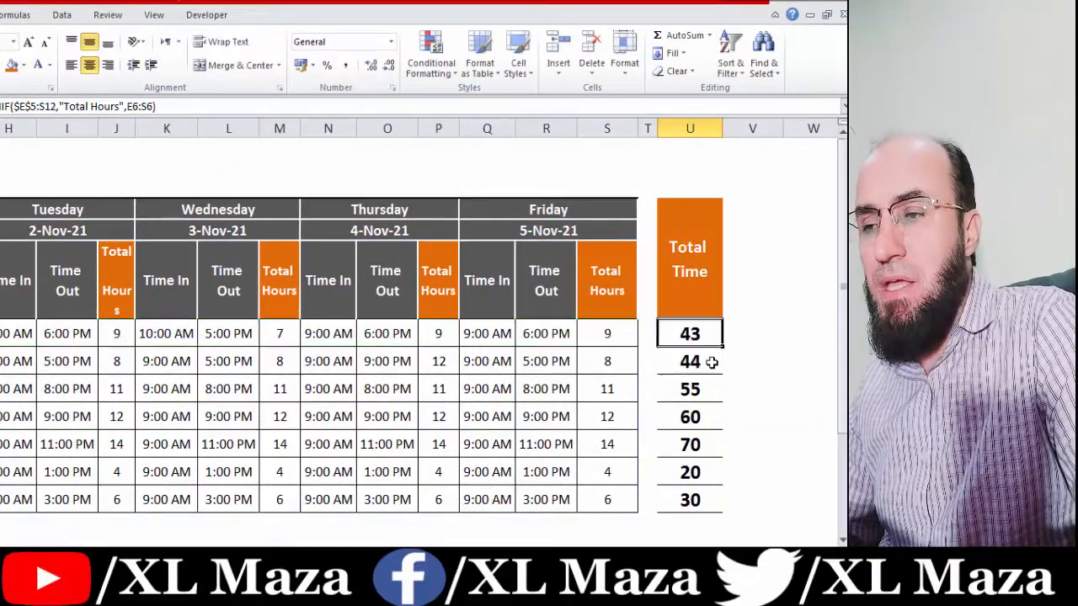
# Narrow the empty column V beside the Total Time column to make it a spacer.
pyautogui.press('Right')
pyautogui.press('Left')
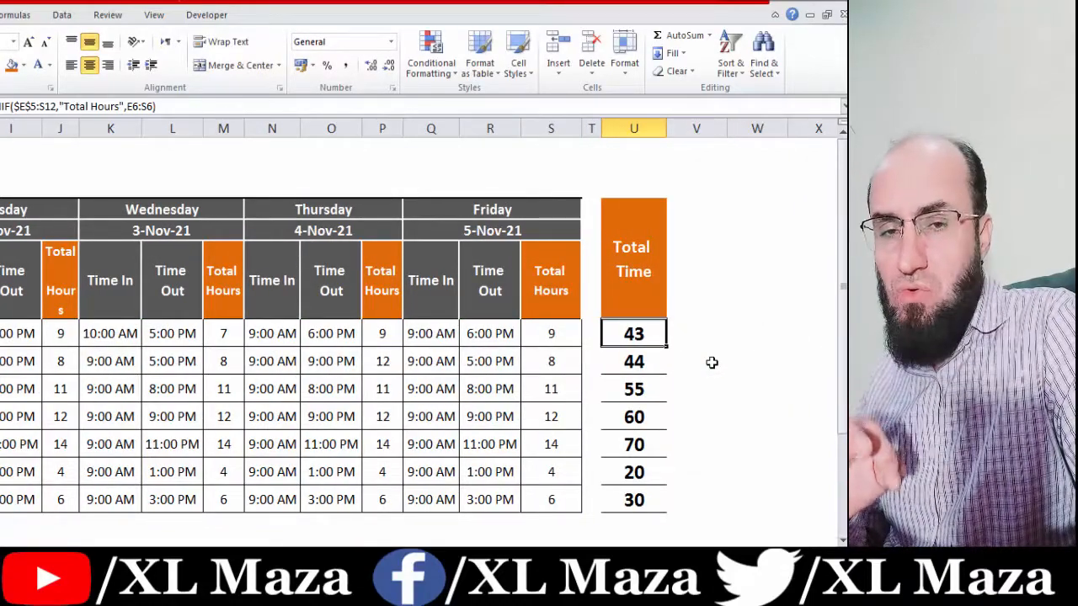
pyautogui.press('Right')
pyautogui.press('Right')
pyautogui.press('Up')
pyautogui.press('Up')
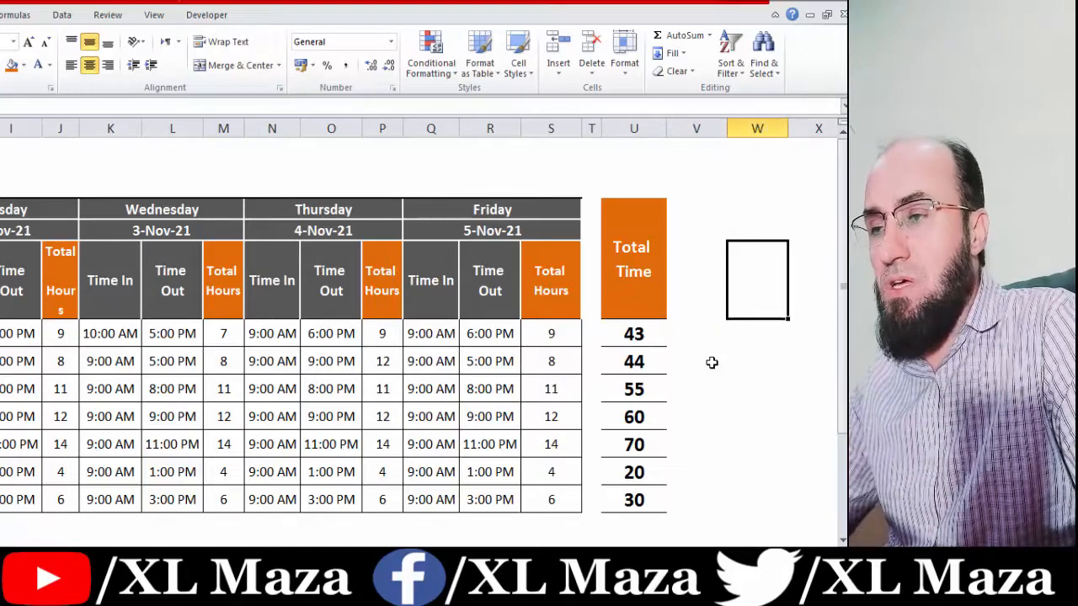
pyautogui.press('Left')
pyautogui.press('Right')
pyautogui.press('Left')
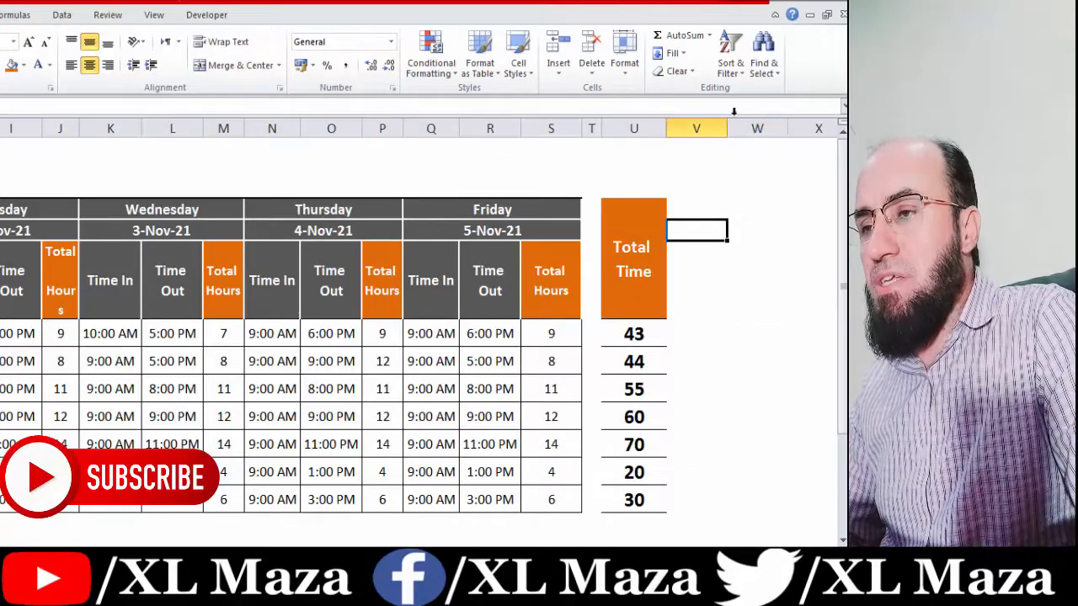
pyautogui.moveTo(727, 128); pyautogui.dragTo(692, 123)
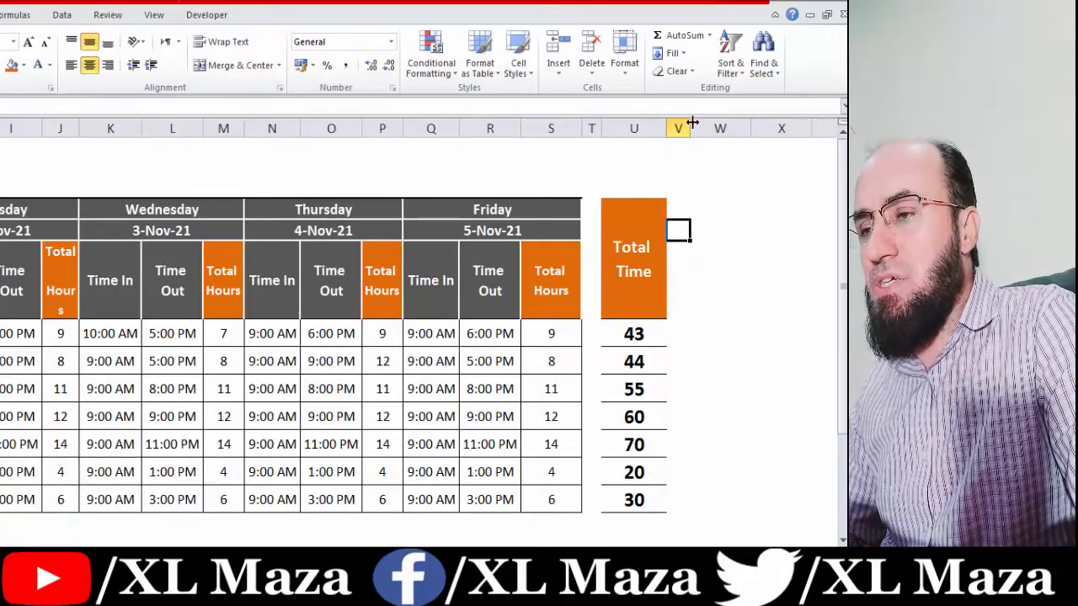
# Merge and center the three header-row cells of column W and enter the heading Gross Salary.
pyautogui.click(714, 207)
pyautogui.moveTo(716, 204); pyautogui.dragTo(720, 317)
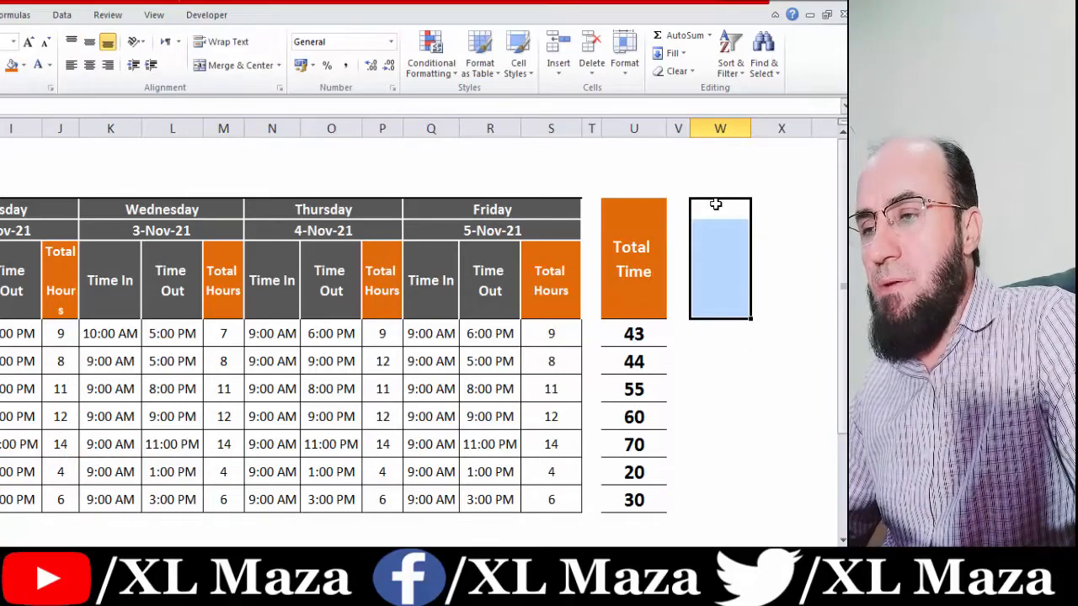
pyautogui.click(231, 64)
pyautogui.write('G')
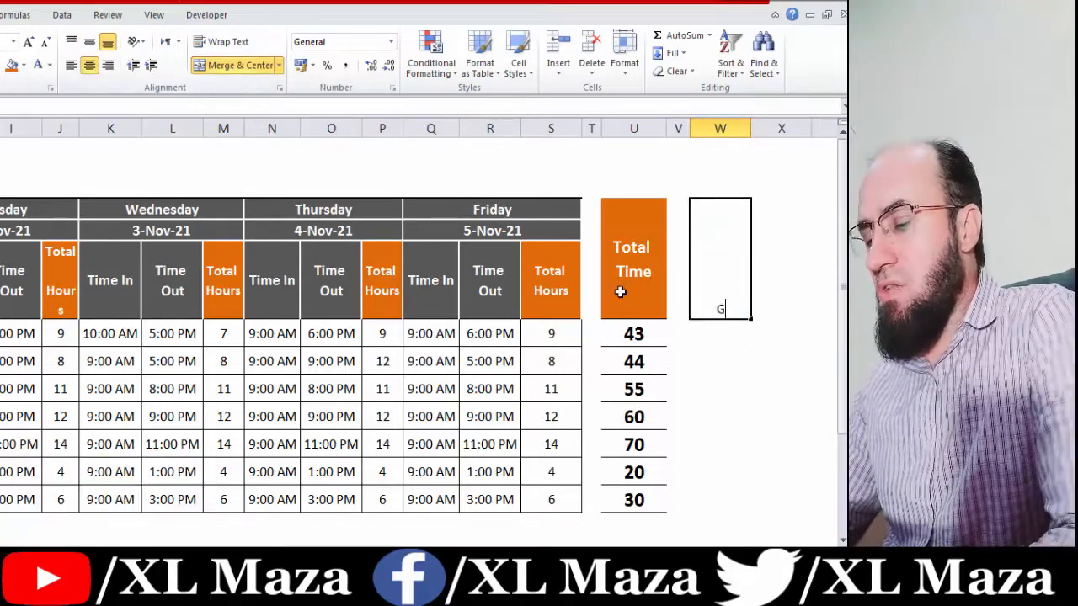
pyautogui.write('ross Salary')
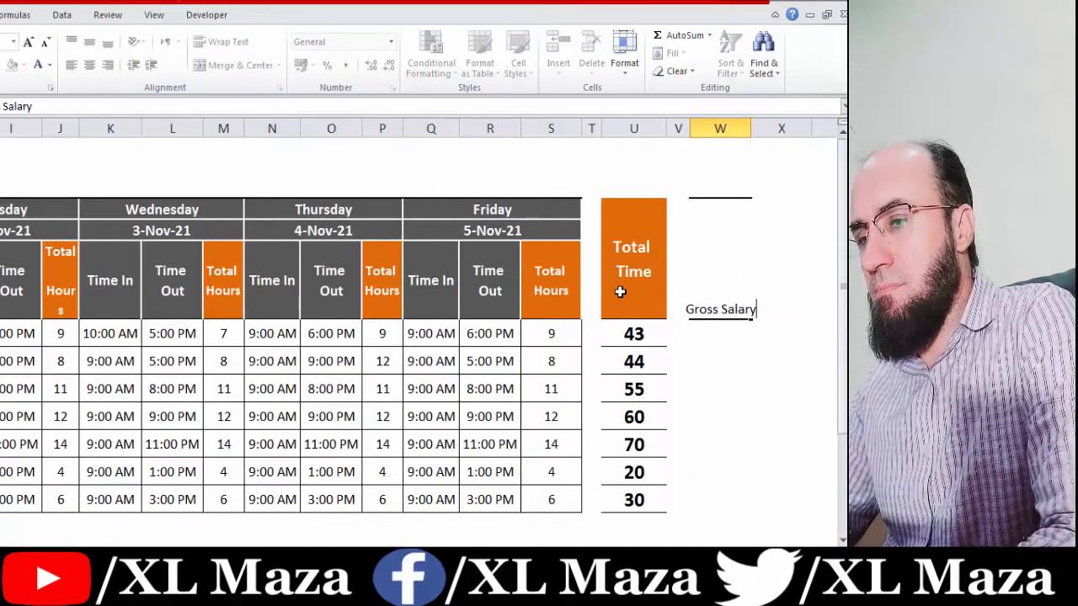
pyautogui.press('Return')
# Copy only the formatting of the Total Time header onto the Gross Salary header with Paste Special Formats.
pyautogui.press('Up')
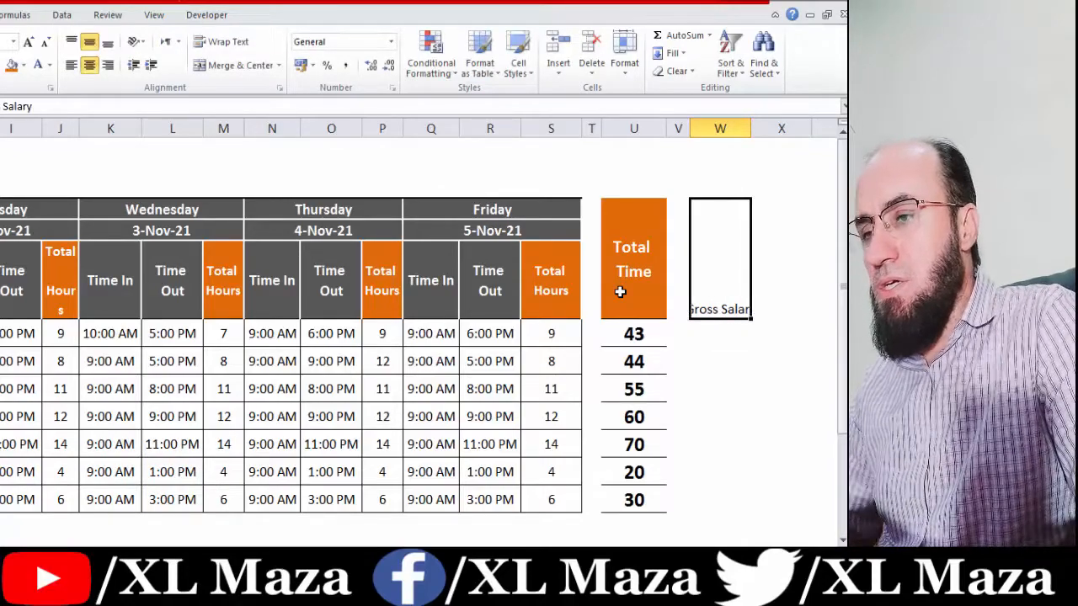
pyautogui.press('Left')
pyautogui.press('Left')
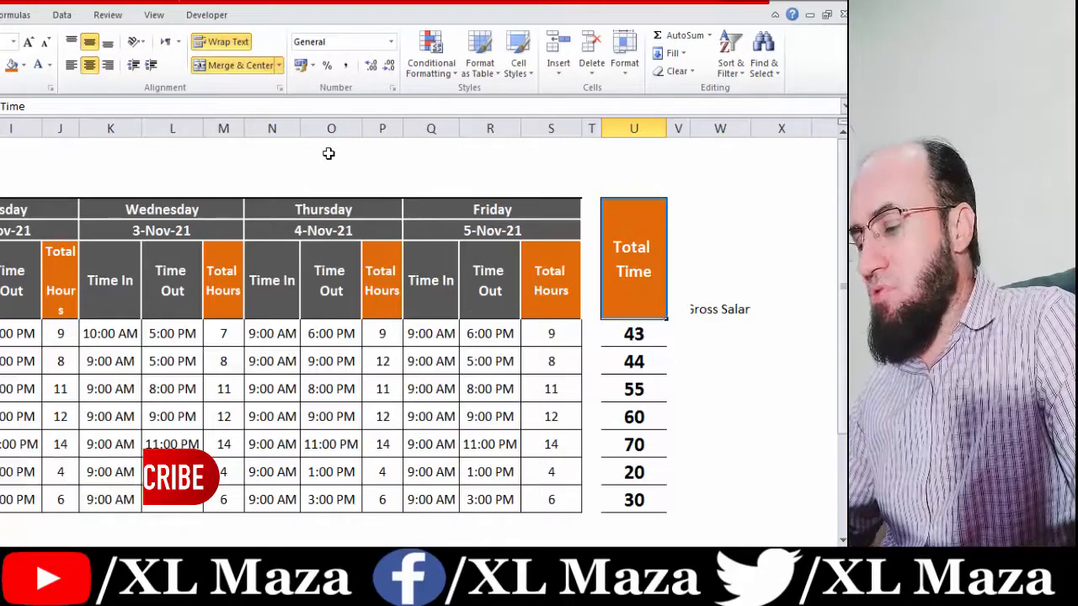
pyautogui.hotkey('ctrl', 'c')
pyautogui.press('Right')
pyautogui.press('Right')
pyautogui.hotkey('alt', 'e')
pyautogui.press('s')
pyautogui.press('t')
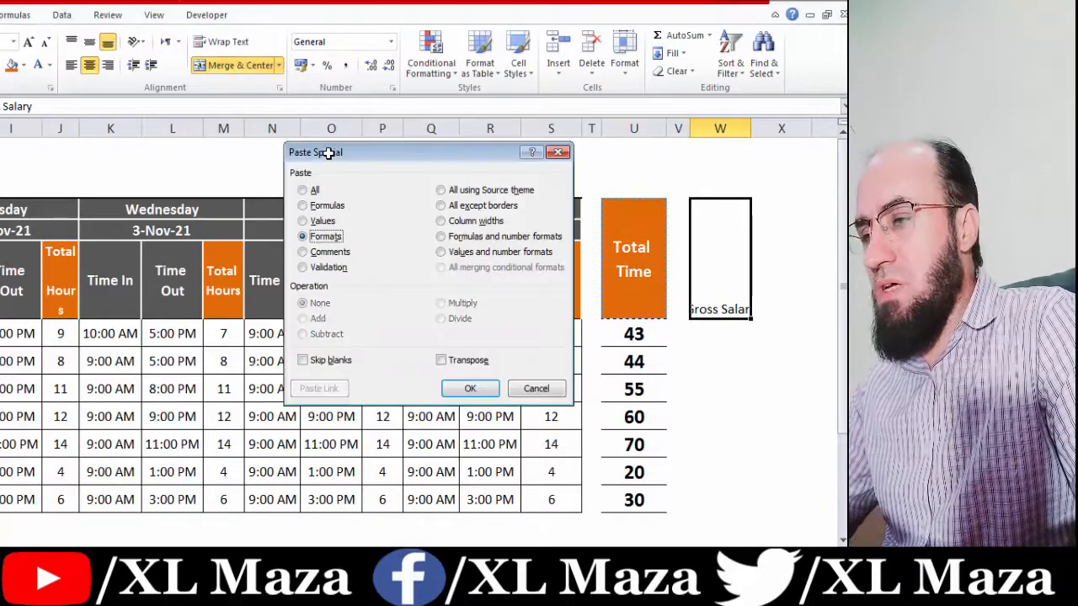
pyautogui.press('Return')
pyautogui.press('Down')
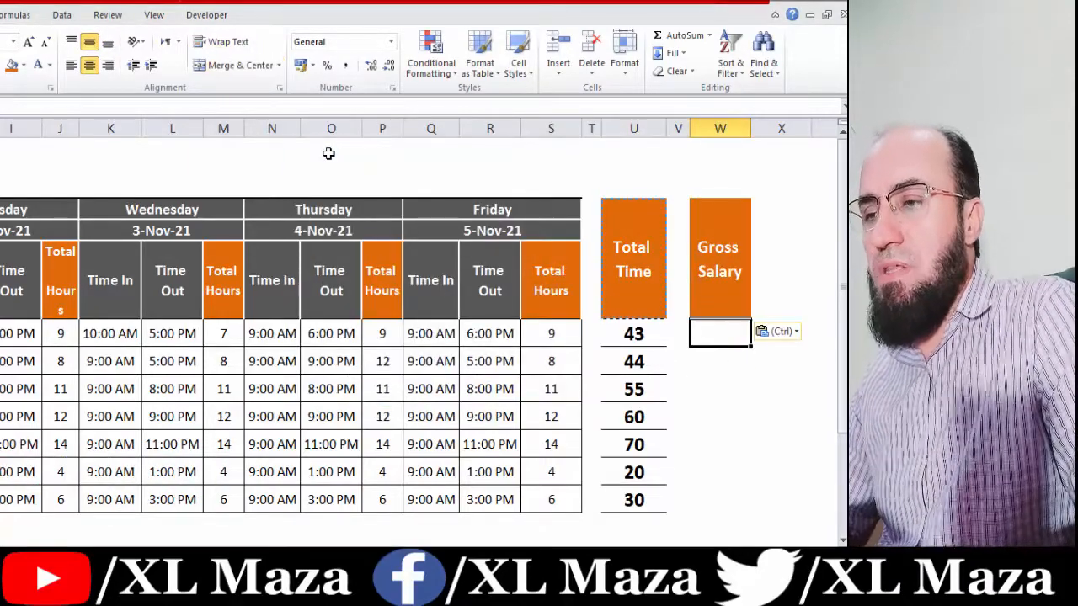
pyautogui.press('Escape')
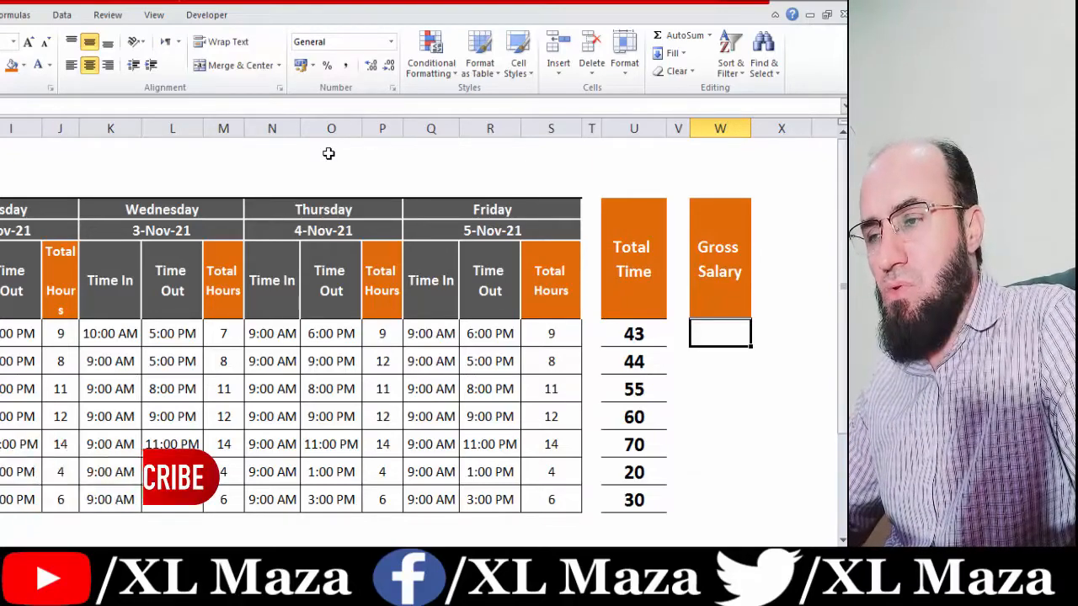
# Enter the formula =U6*200 in the first employee's Gross Salary cell W6.
pyautogui.write('=')
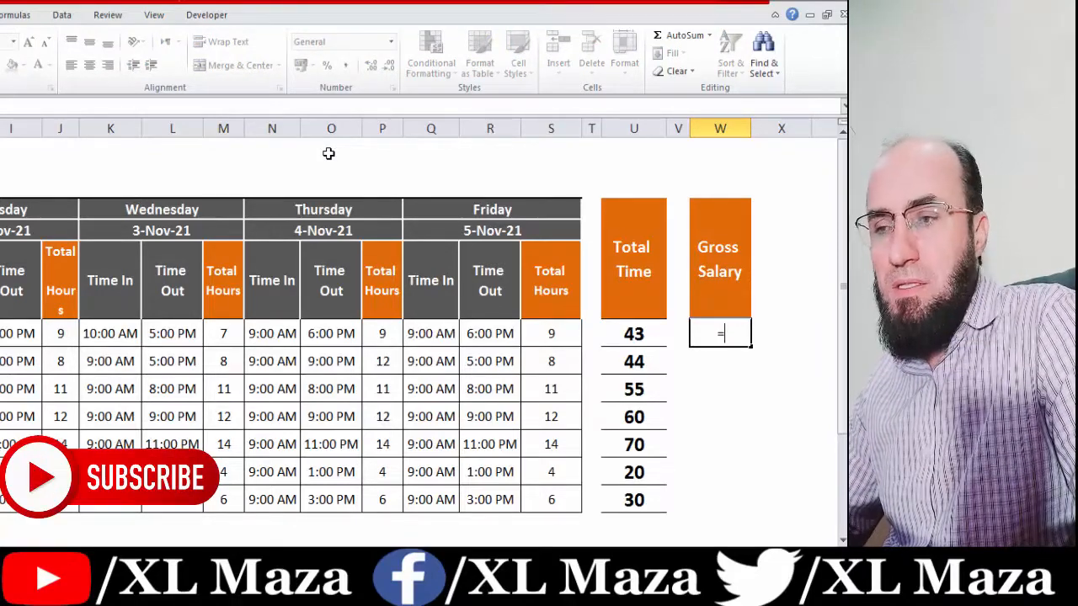
pyautogui.write('U6*')
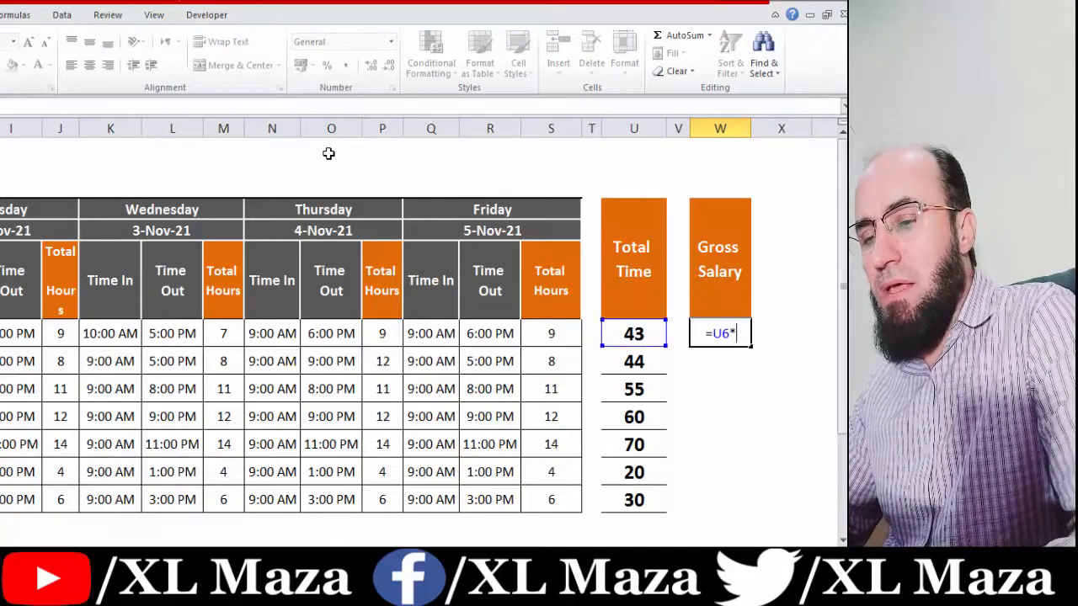
pyautogui.write('200')
pyautogui.hotkey('ctrl', 'Return')
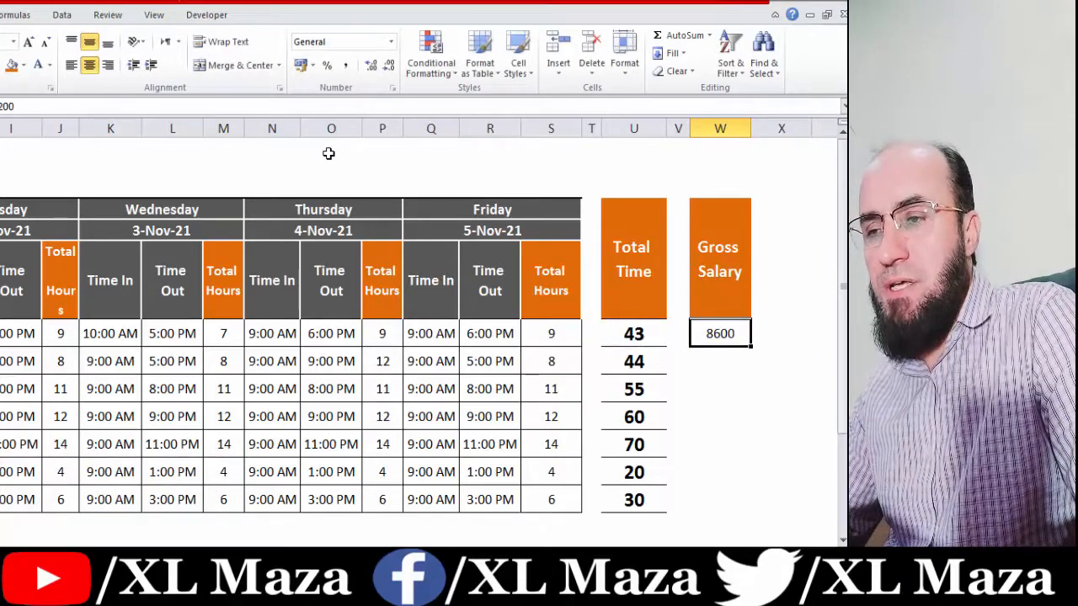
# Format W6 with larger bold text and a comma-separated number format without decimals.
pyautogui.click(28, 41)
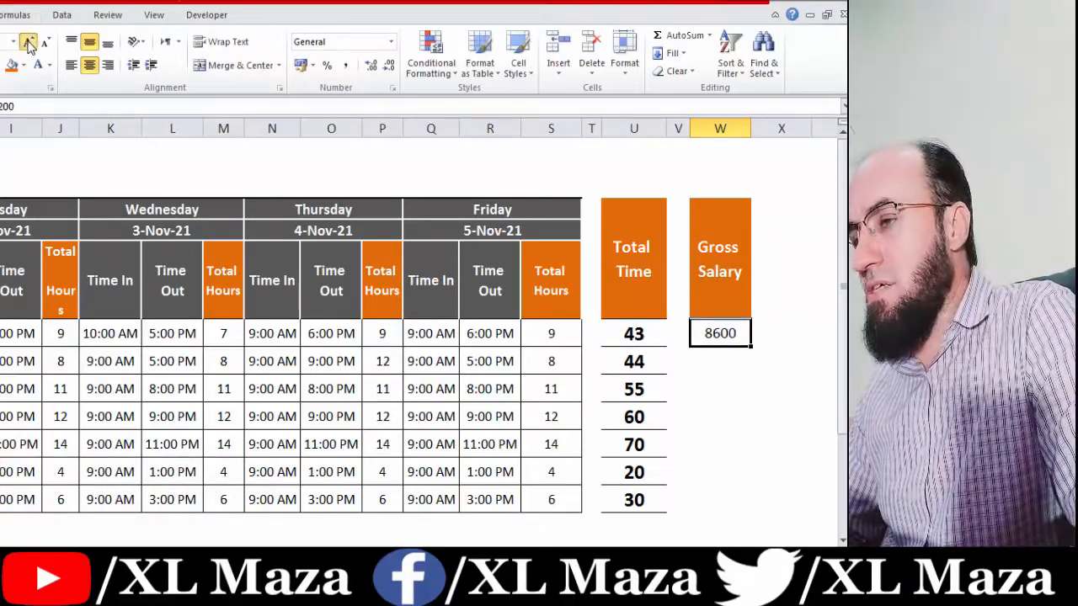
pyautogui.click(28, 41)
pyautogui.click(29, 42)
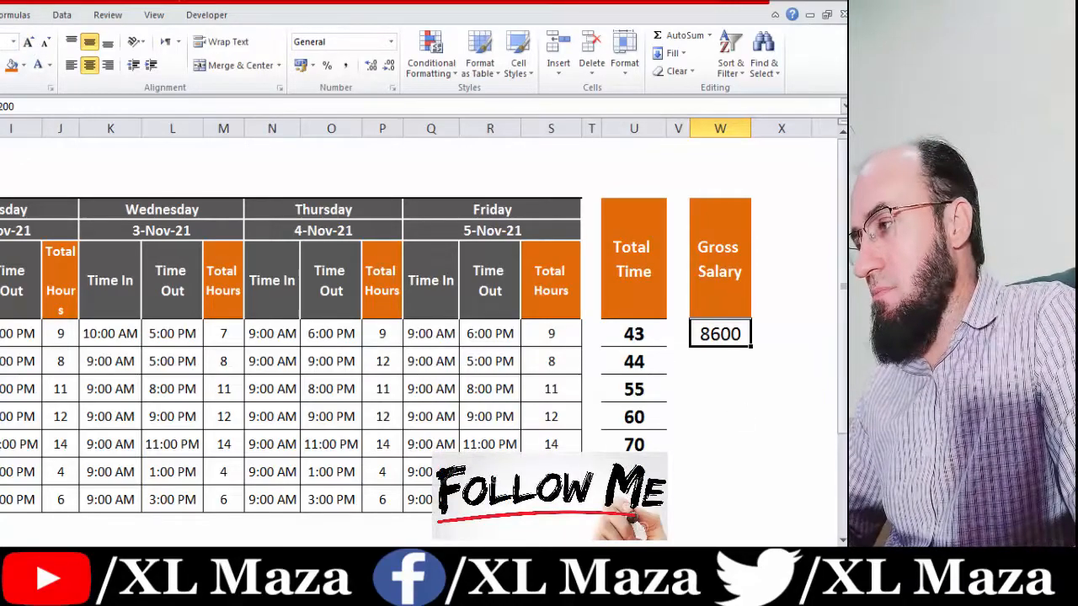
pyautogui.hotkey('ctrl', 'b')
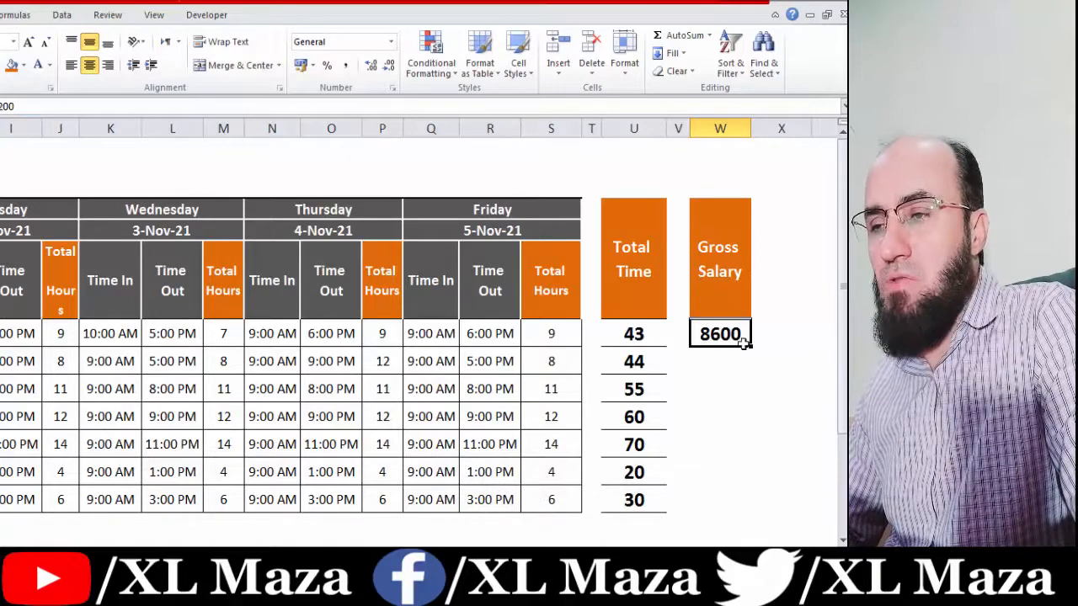
pyautogui.click(345, 66)
pyautogui.click(388, 67)
pyautogui.click(389, 67)
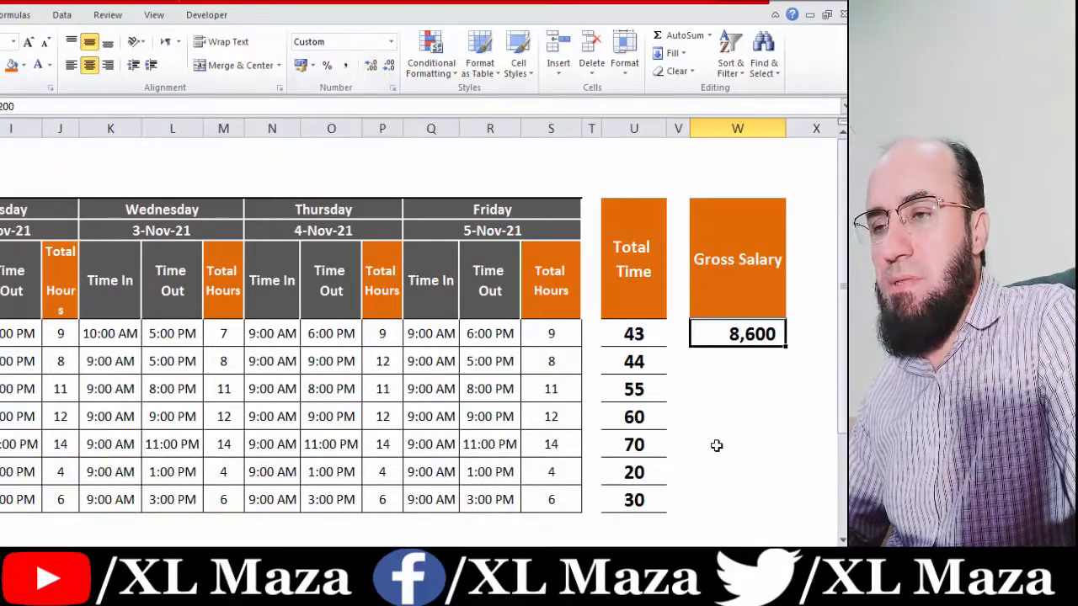
# Check the Gross Salary formula in W6 and fill it down through W12 for the remaining employees.
pyautogui.press('F2')
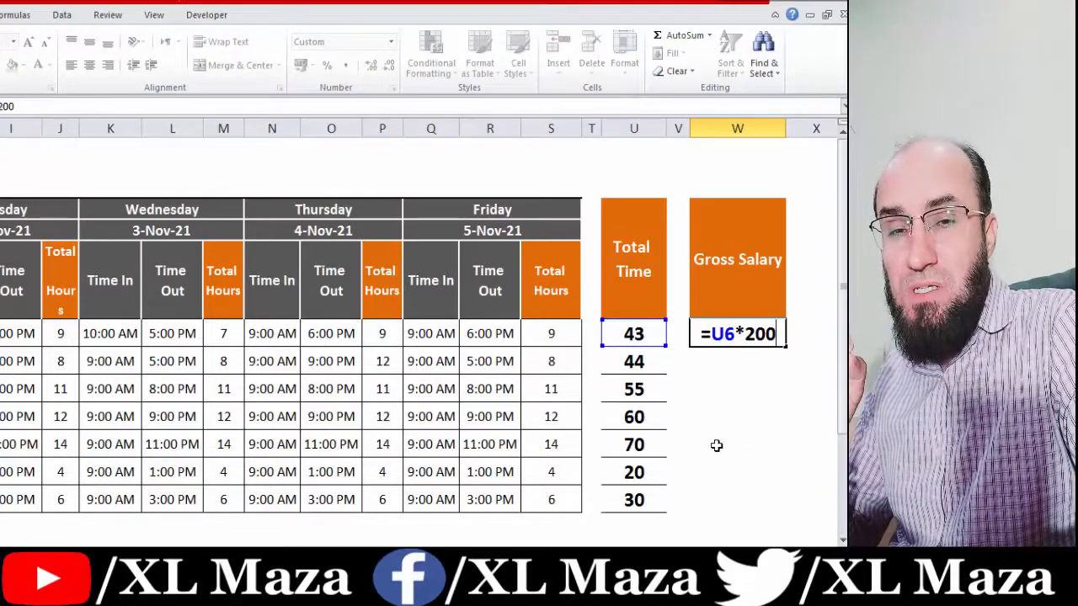
pyautogui.press('Return')
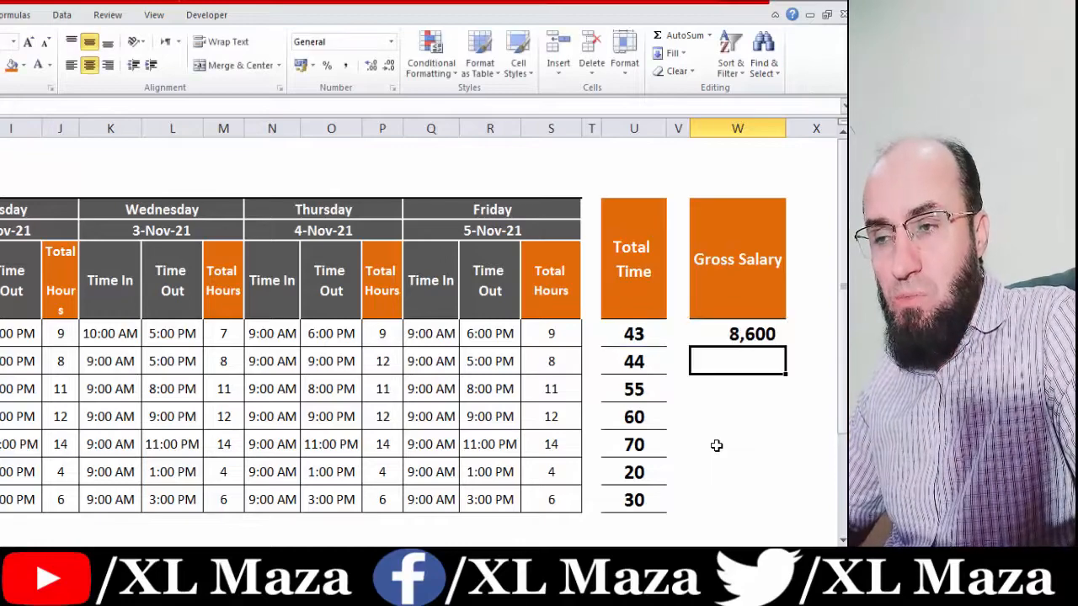
pyautogui.press('Up')
pyautogui.hotkey('shift', 'Down')
pyautogui.hotkey('shift', 'Down')
pyautogui.hotkey('shift', 'Down')
pyautogui.hotkey('shift', 'Down')
pyautogui.hotkey('shift', 'Down')
pyautogui.hotkey('shift', 'Down')
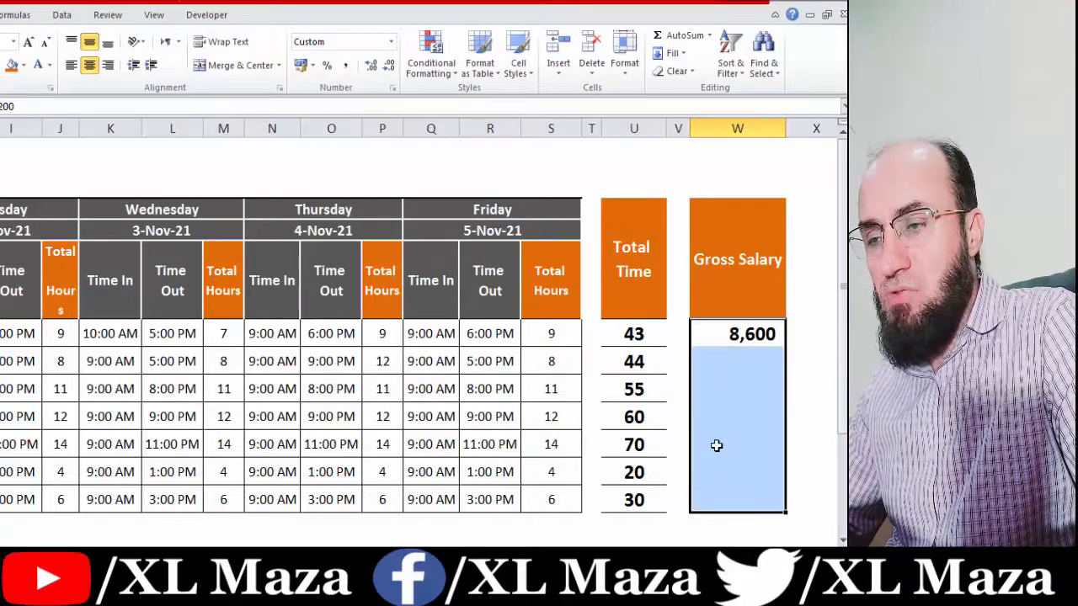
pyautogui.hotkey('ctrl', 'd')
pyautogui.press('Down')
pyautogui.press('Up')
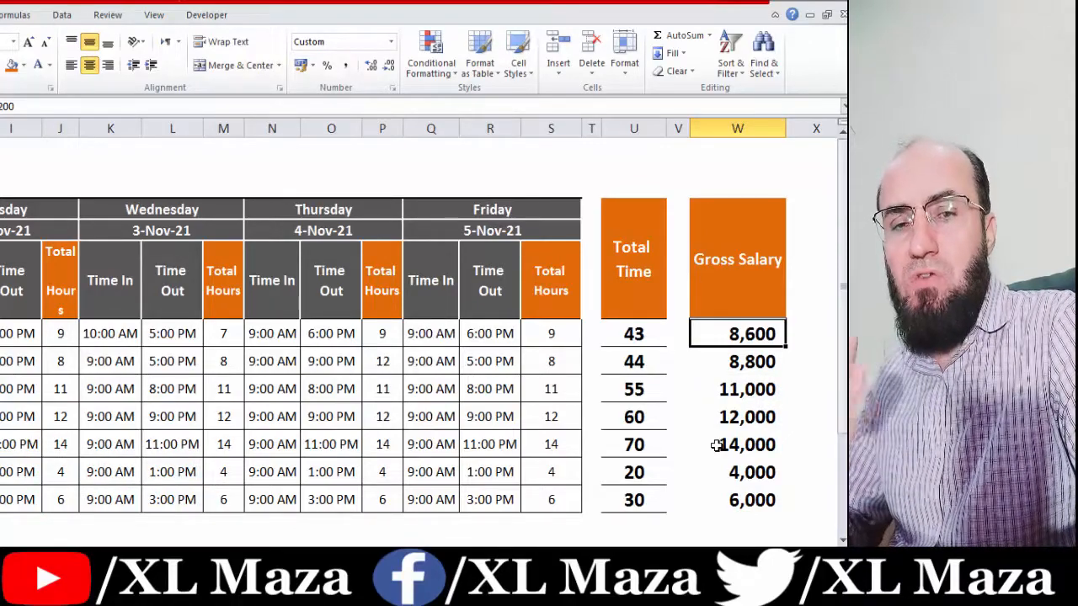
# Review the first employee's row across the daily time entries, Total Hours, Total Time and Gross Salary columns.
pyautogui.press('Left')
pyautogui.press('Left')
pyautogui.press('Left')
pyautogui.press('Left')
pyautogui.press('Left')
pyautogui.press('Left')
pyautogui.press('Left')
pyautogui.press('Left')
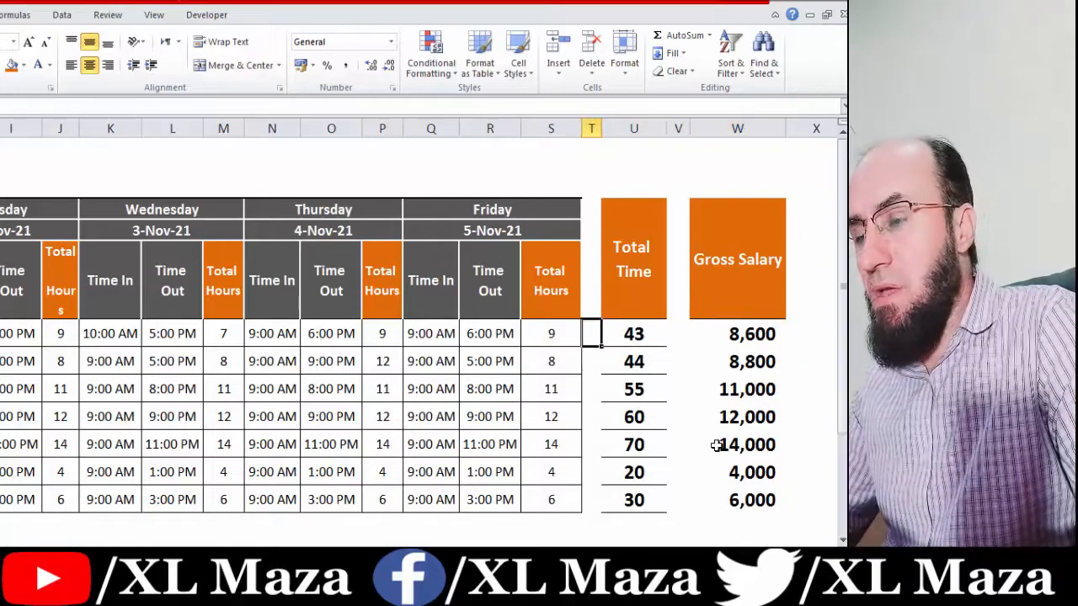
pyautogui.press('Left')
pyautogui.press('Left')
pyautogui.press('Left')
pyautogui.press('Left')
pyautogui.press('Left')
pyautogui.press('Left')
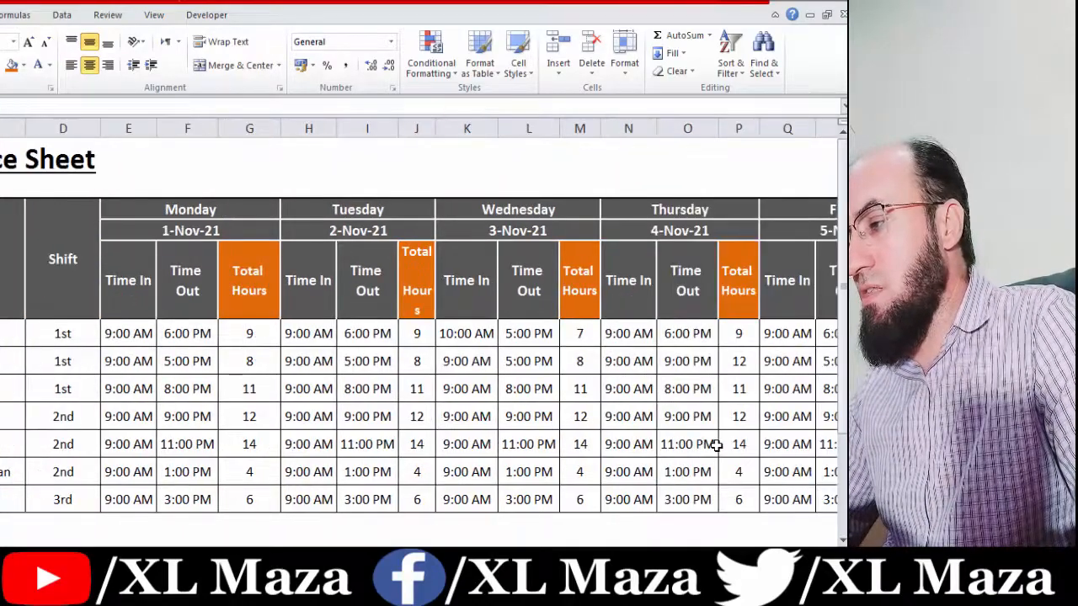
pyautogui.press('Right')
pyautogui.press('Right')
pyautogui.press('Right')
pyautogui.press('Right')
pyautogui.press('Right')
pyautogui.press('Right')
pyautogui.press('Right')
pyautogui.press('Right')
pyautogui.press('Right')
pyautogui.press('Right')
pyautogui.press('Right')
pyautogui.press('Right')
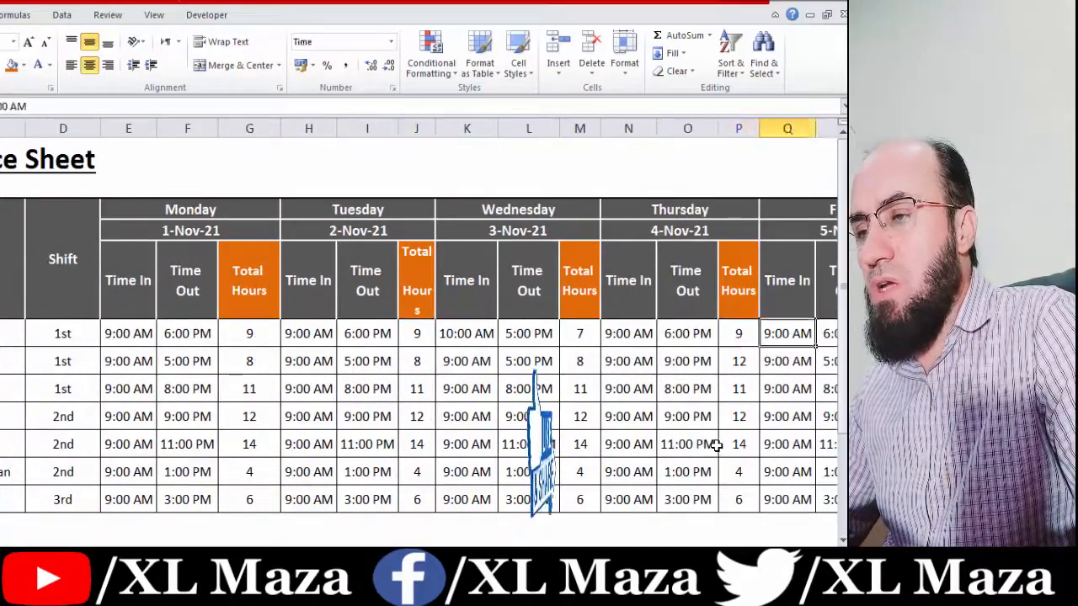
pyautogui.press('Right')
pyautogui.press('Right')
pyautogui.press('Left')
pyautogui.press('Left')
pyautogui.press('Left')
pyautogui.press('Left')
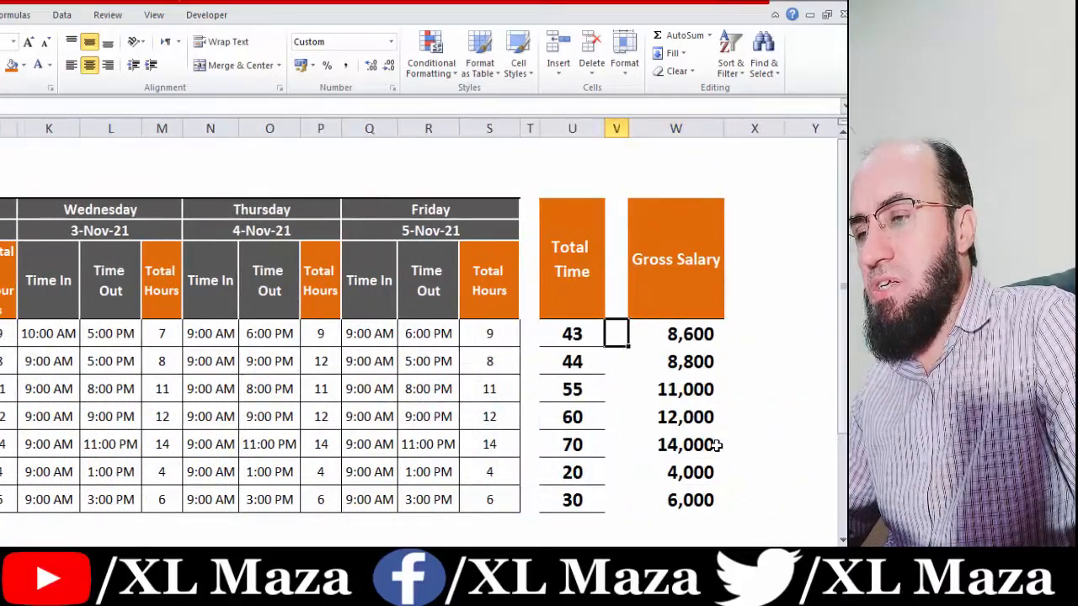
pyautogui.press('Left')
pyautogui.press('Left')
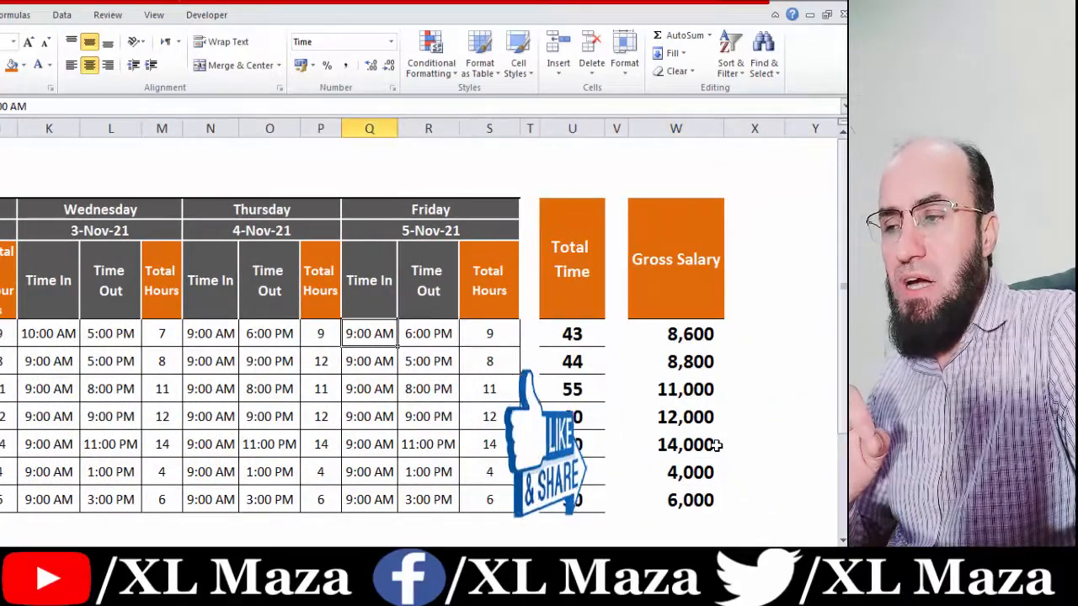
pyautogui.press('Right')
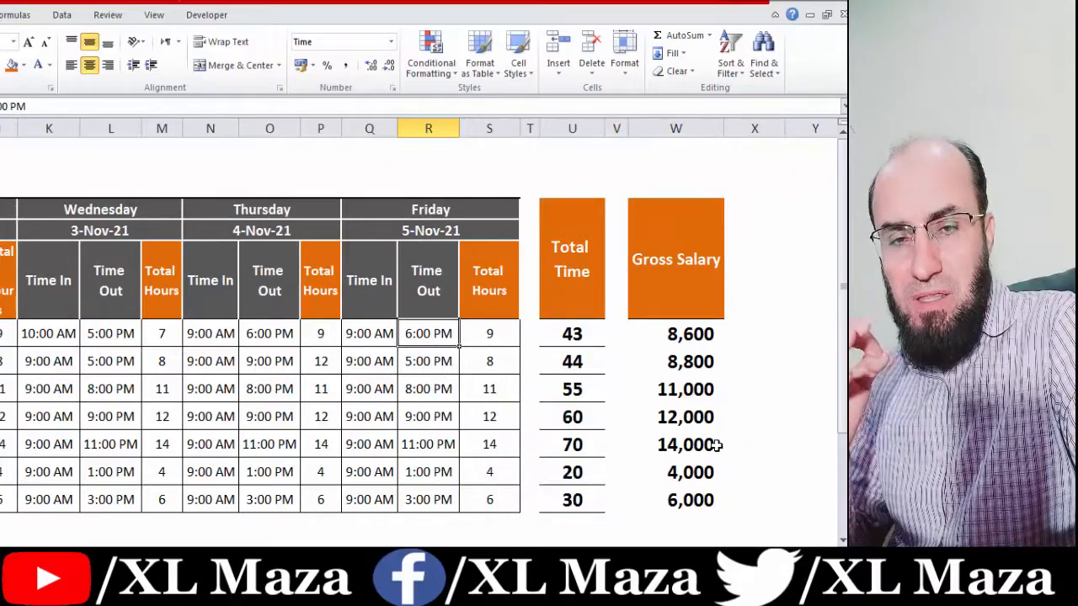